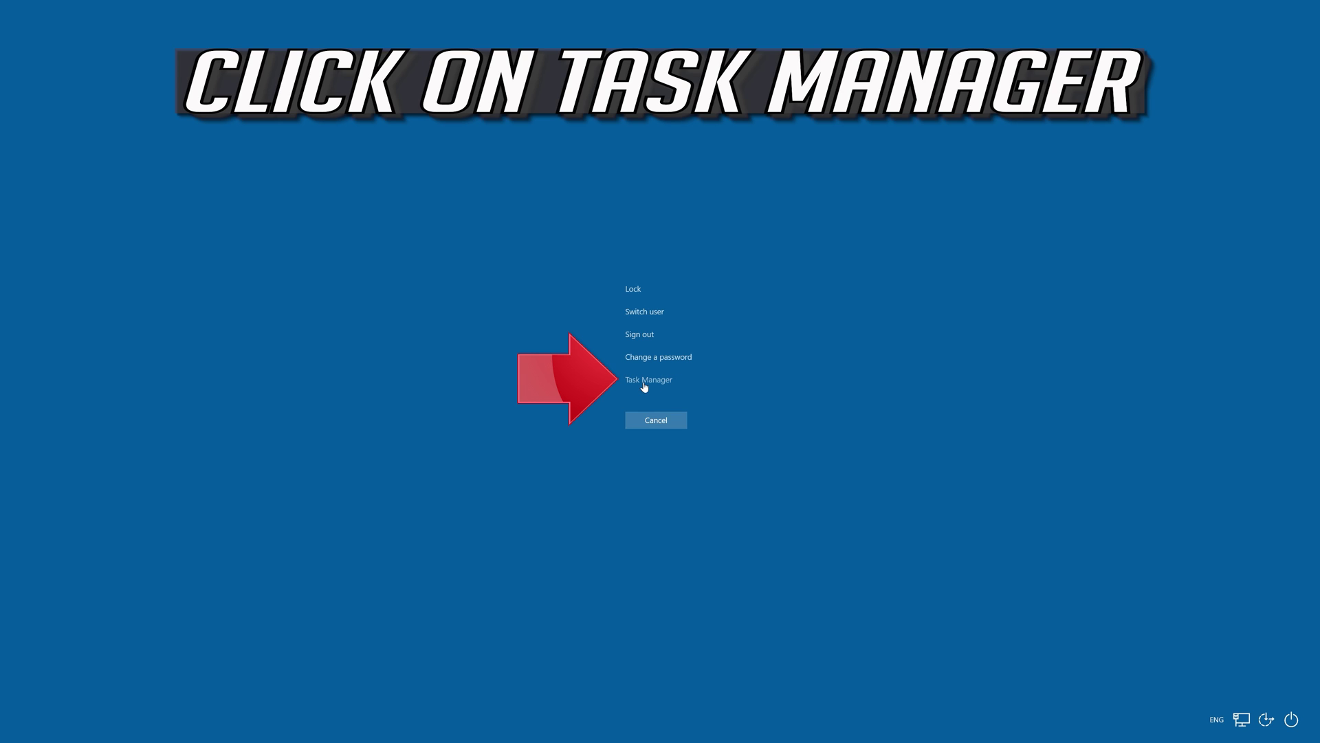
- Open Task Manager from the security screen and end the RiotClientUx process
click(643, 386)
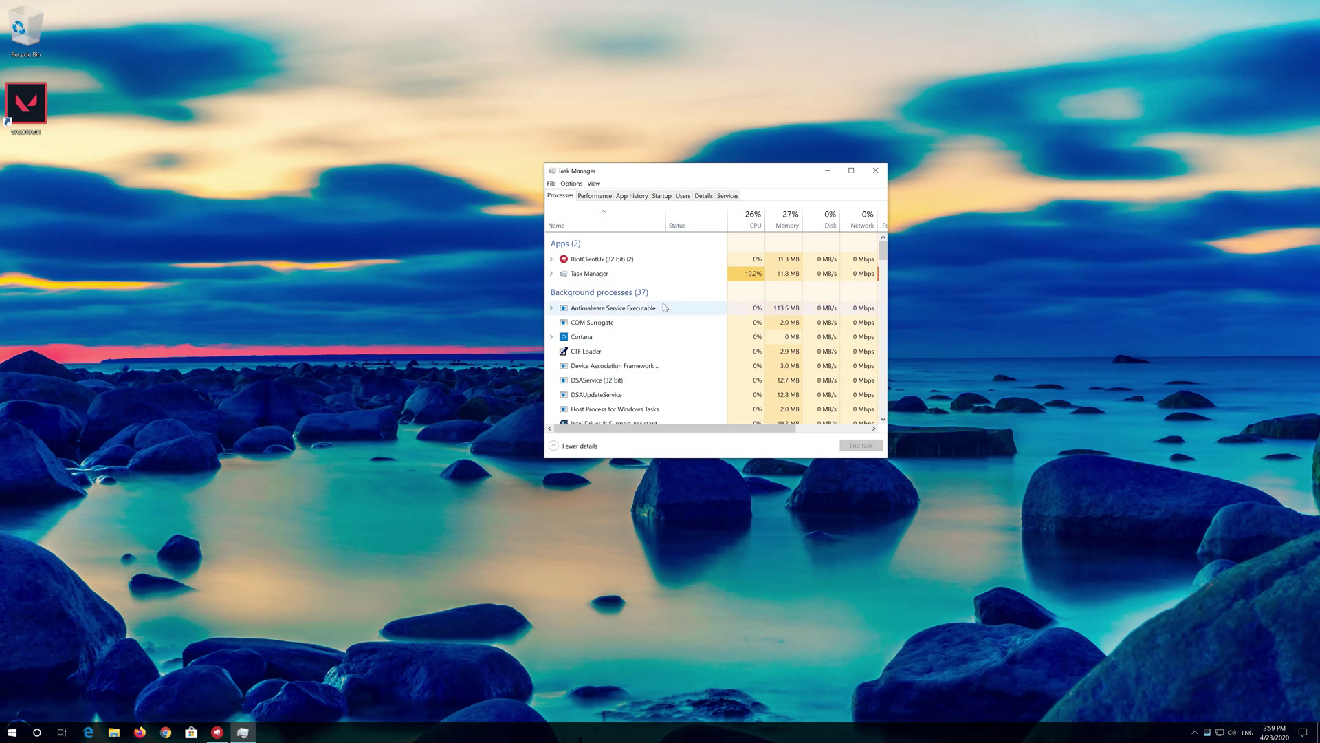
drag(683, 178, 613, 156)
click(550, 233)
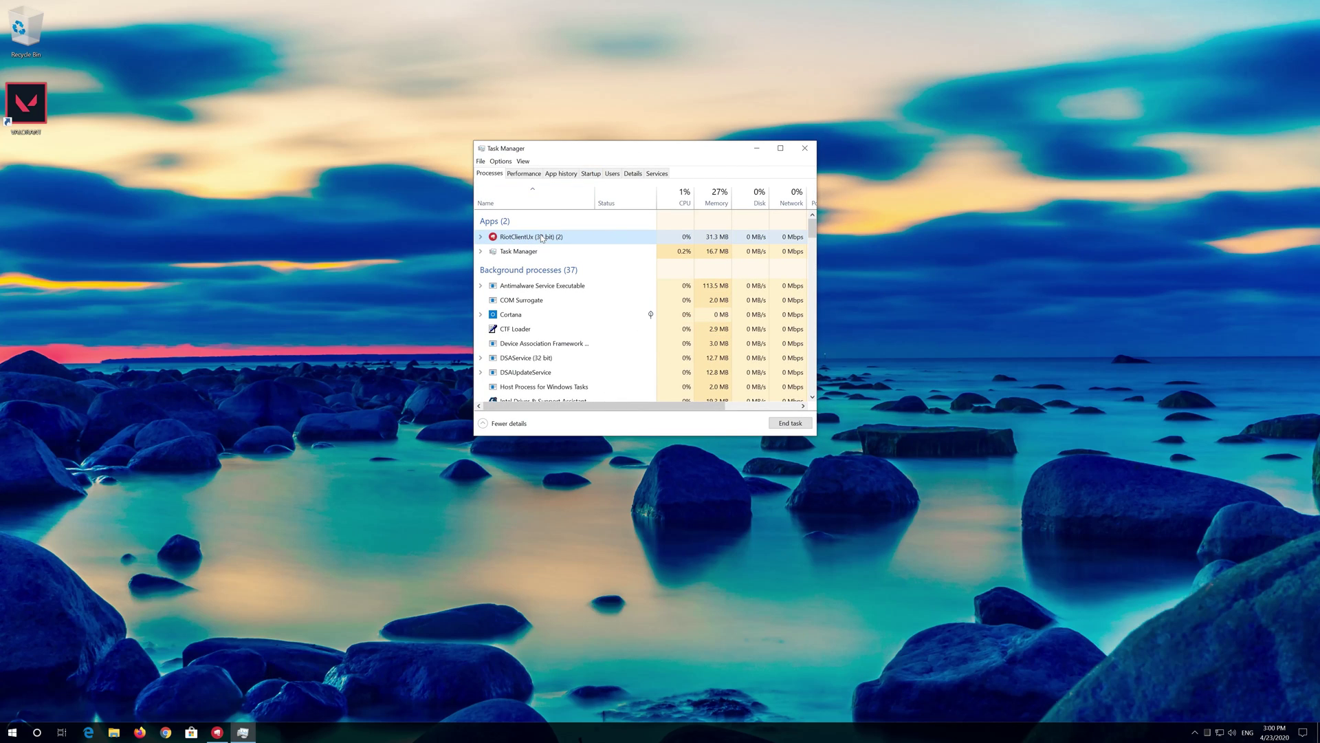
right_click(542, 237)
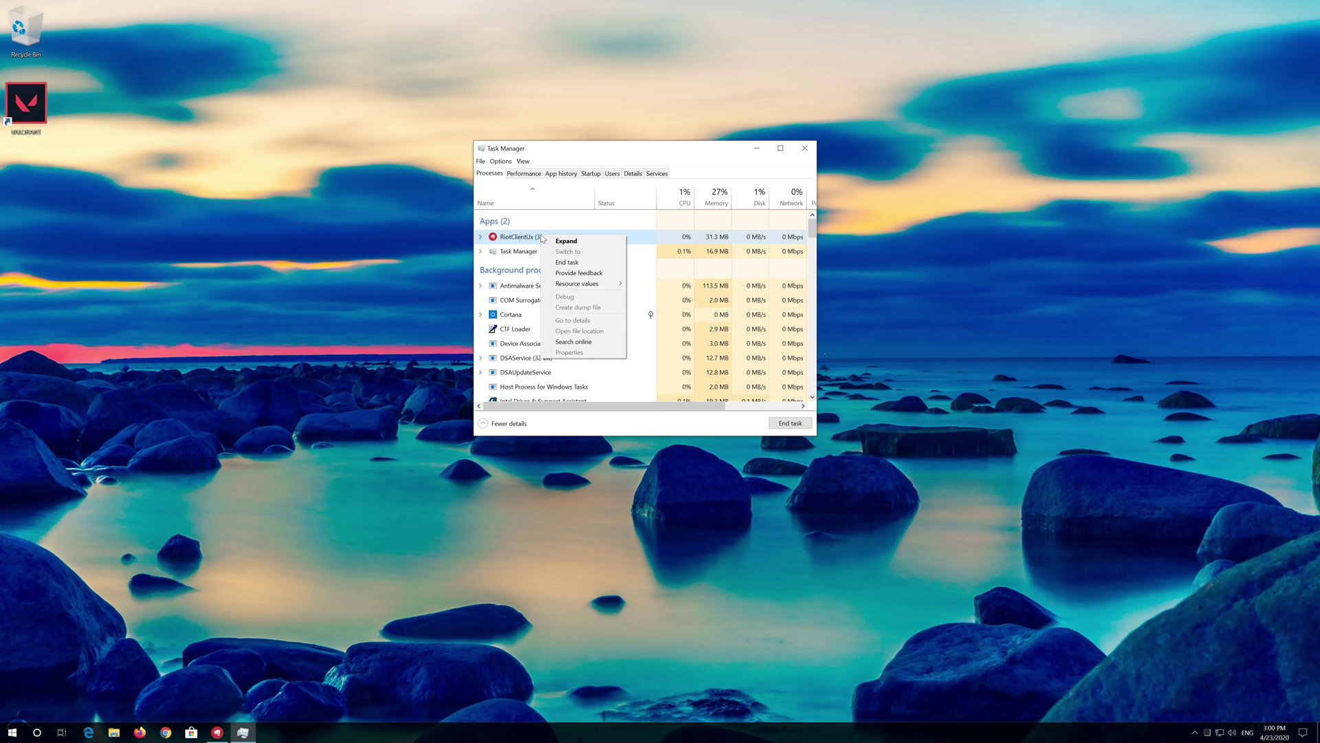
click(581, 264)
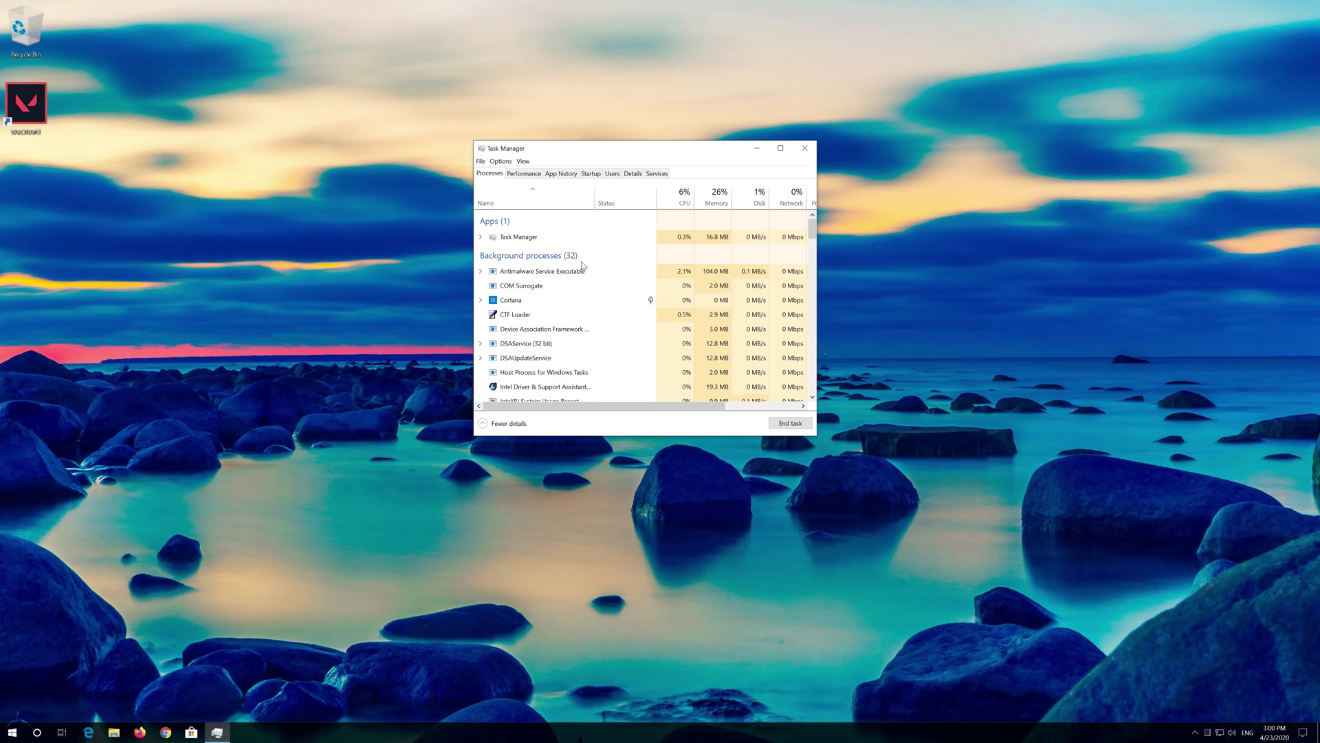
scroll(581, 268, down, 2)
scroll(581, 270, down, 1)
scroll(577, 278, down, 1)
scroll(570, 286, down, 1)
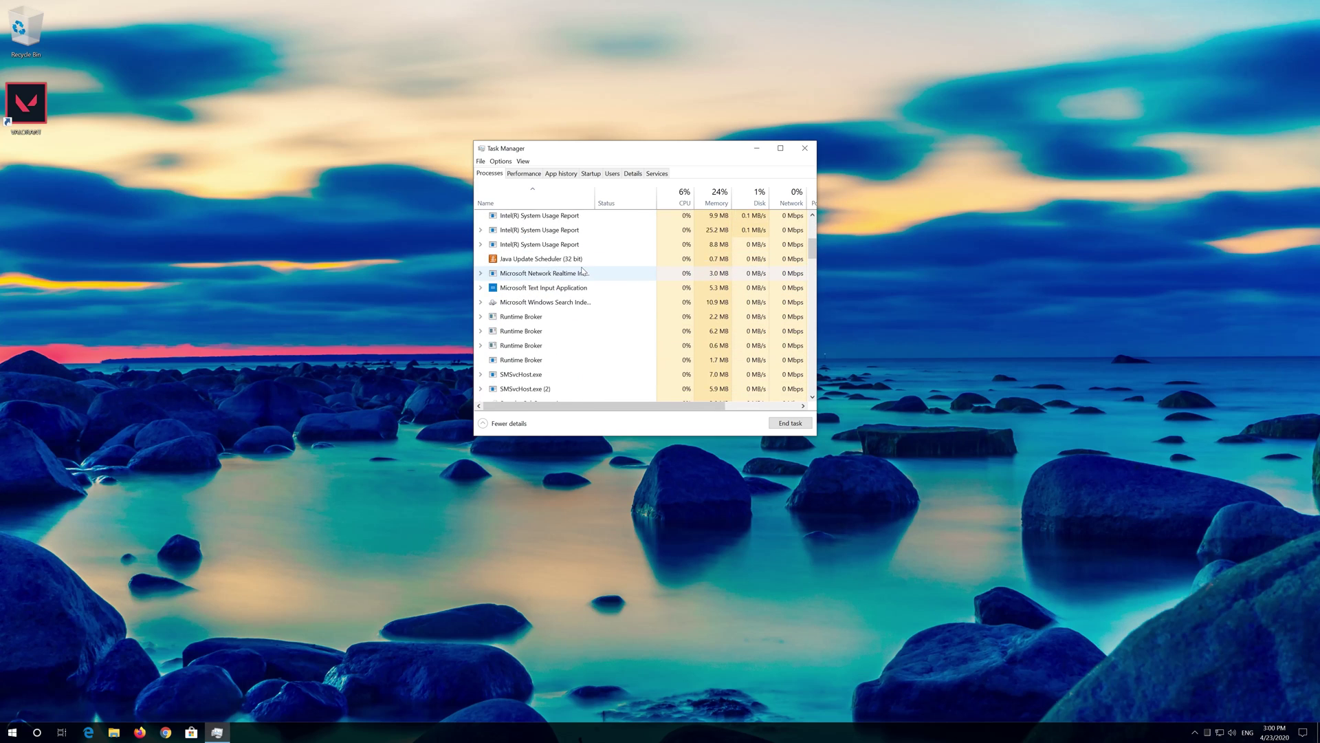
scroll(563, 296, down, 1)
scroll(560, 301, up, 1)
scroll(559, 301, down, 1)
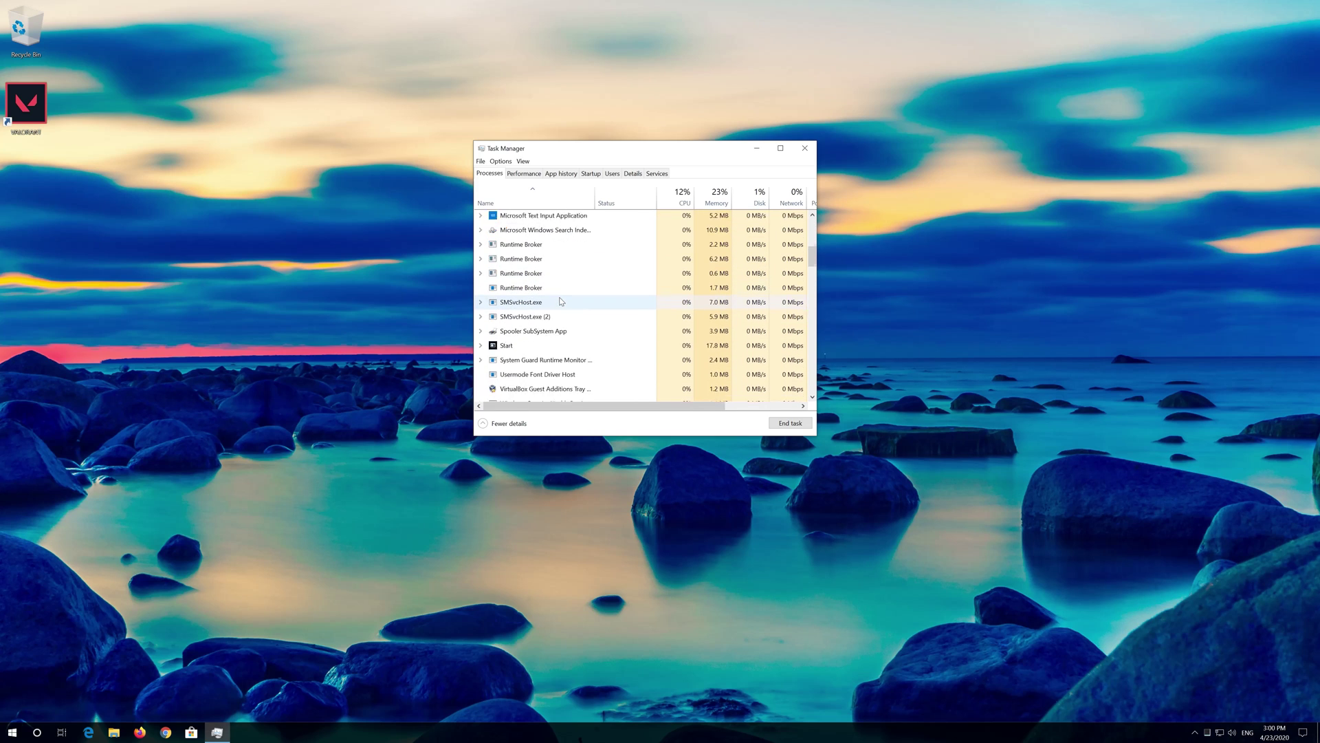
scroll(559, 300, up, 1)
scroll(560, 300, up, 2)
scroll(560, 301, up, 2)
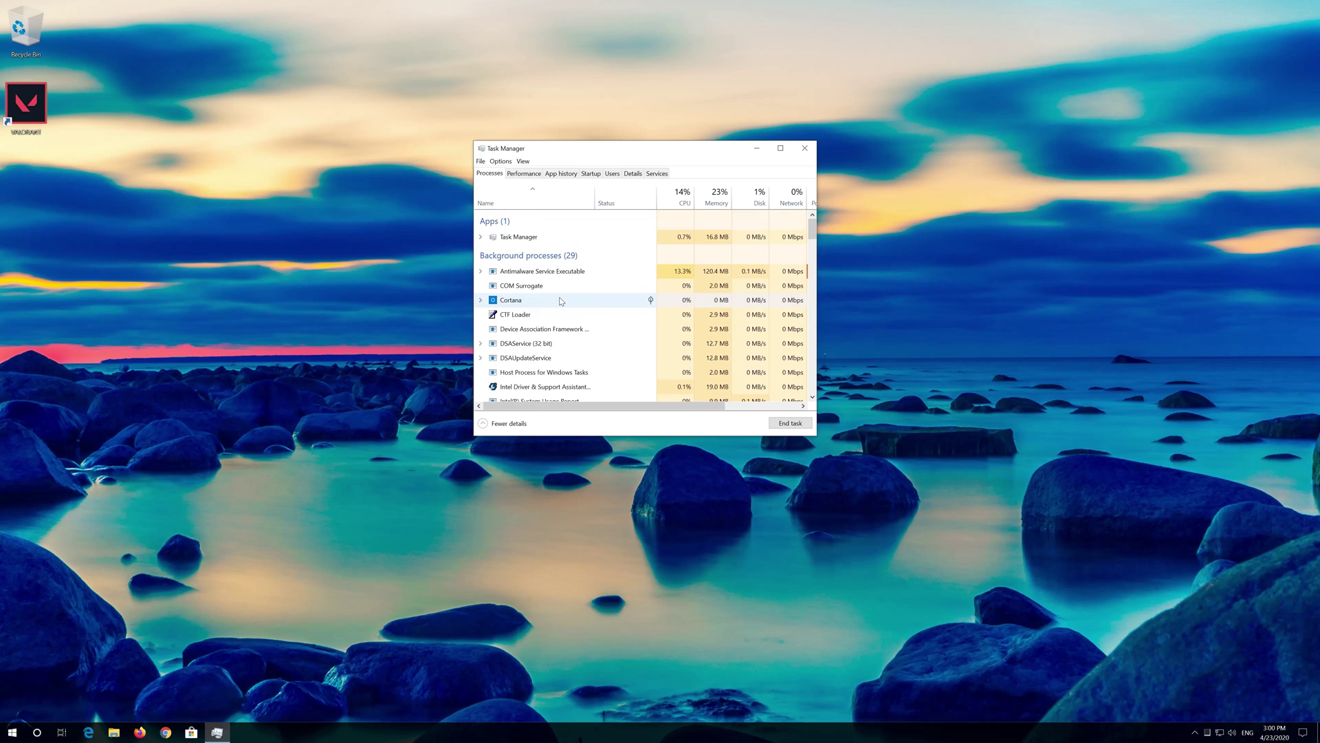
scroll(560, 301, down, 5)
scroll(560, 301, down, 2)
scroll(561, 301, down, 2)
scroll(561, 300, down, 2)
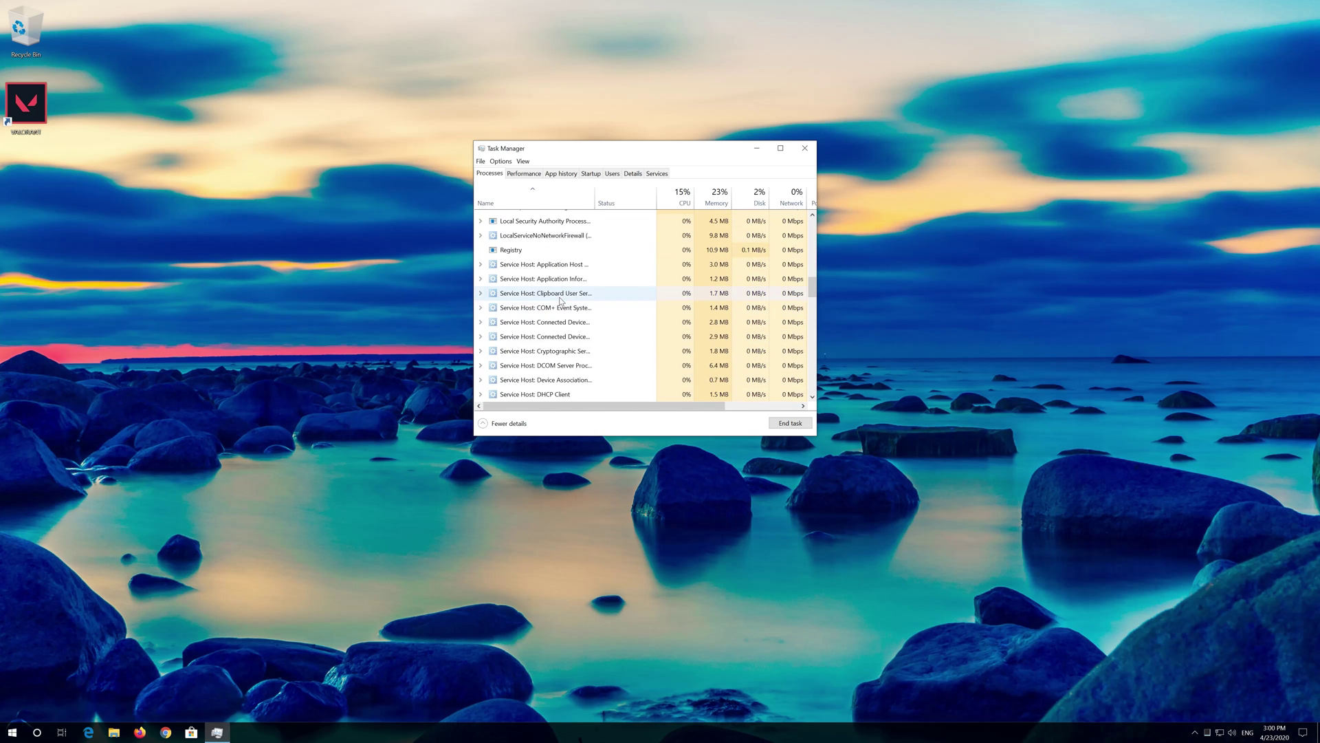
scroll(558, 301, down, 2)
scroll(560, 300, down, 3)
scroll(561, 301, down, 4)
scroll(561, 301, down, 3)
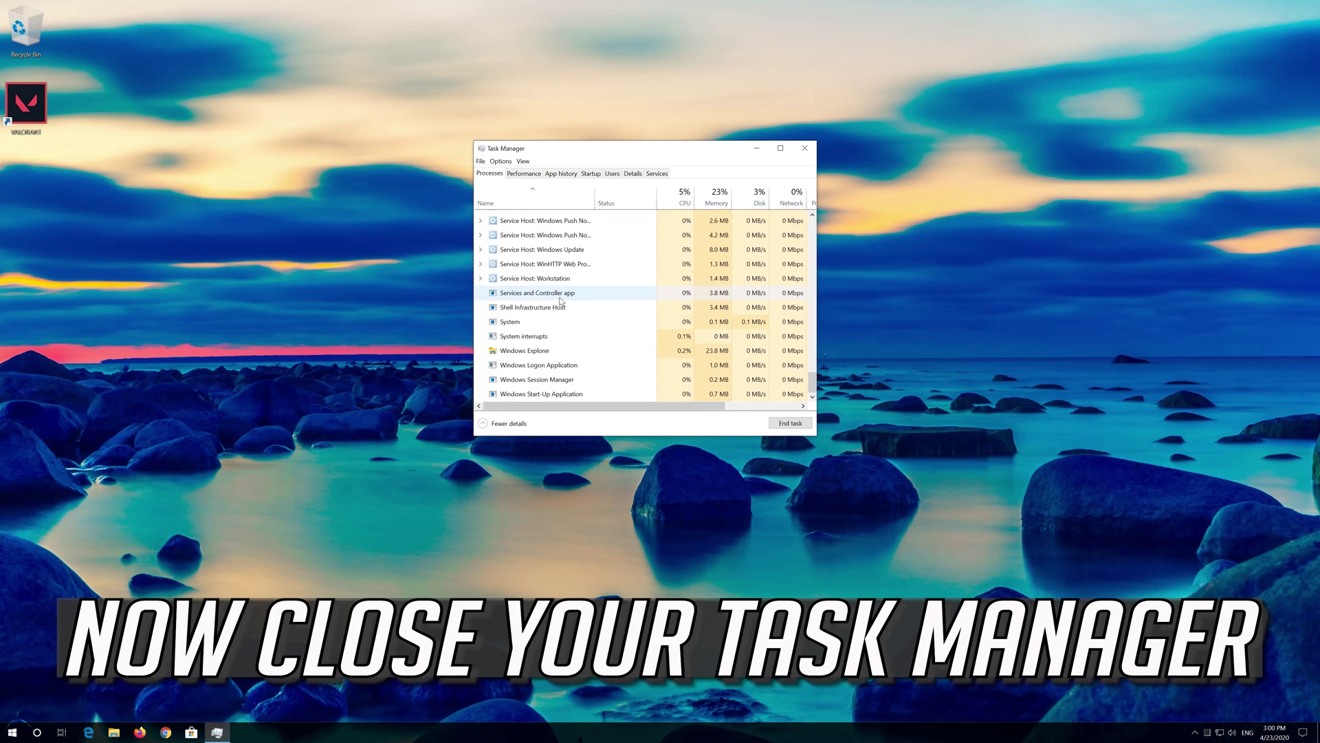
- Close Task Manager, then use the Run dialog to launch services.msc
click(804, 147)
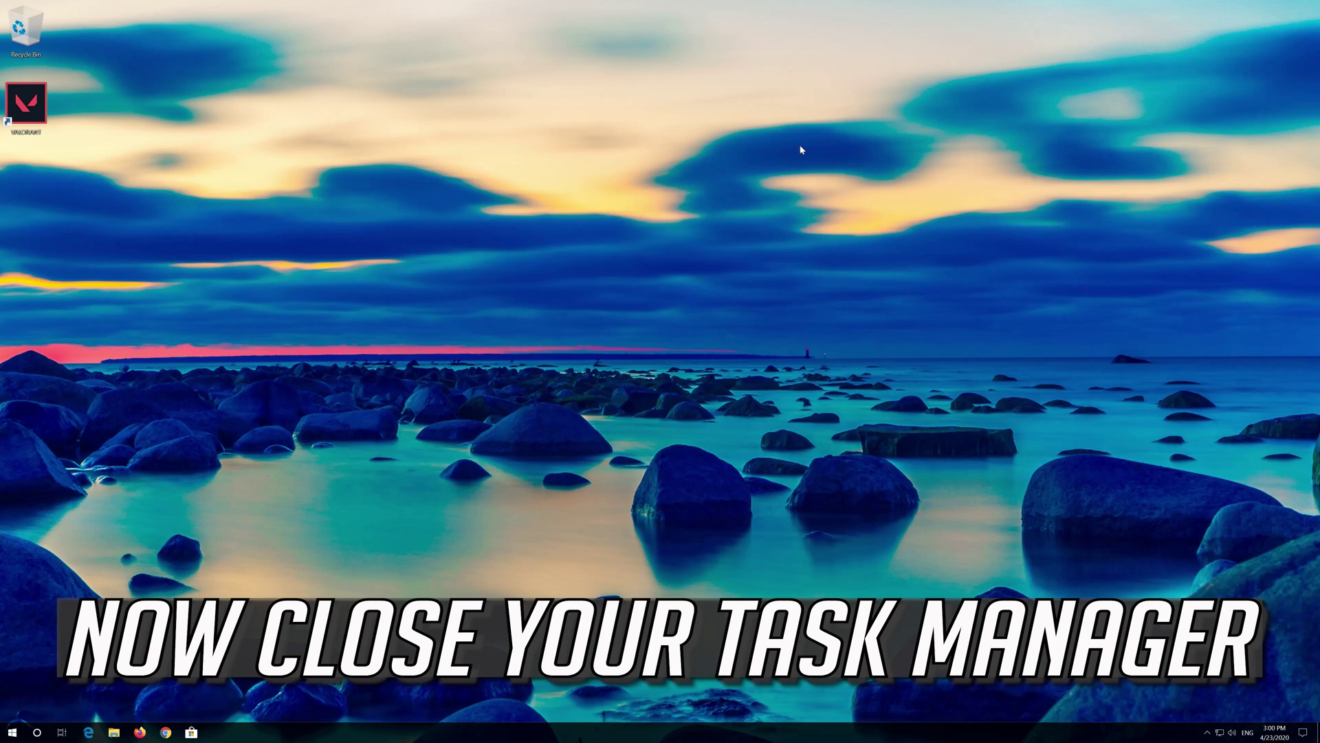
key(super)
text(run)
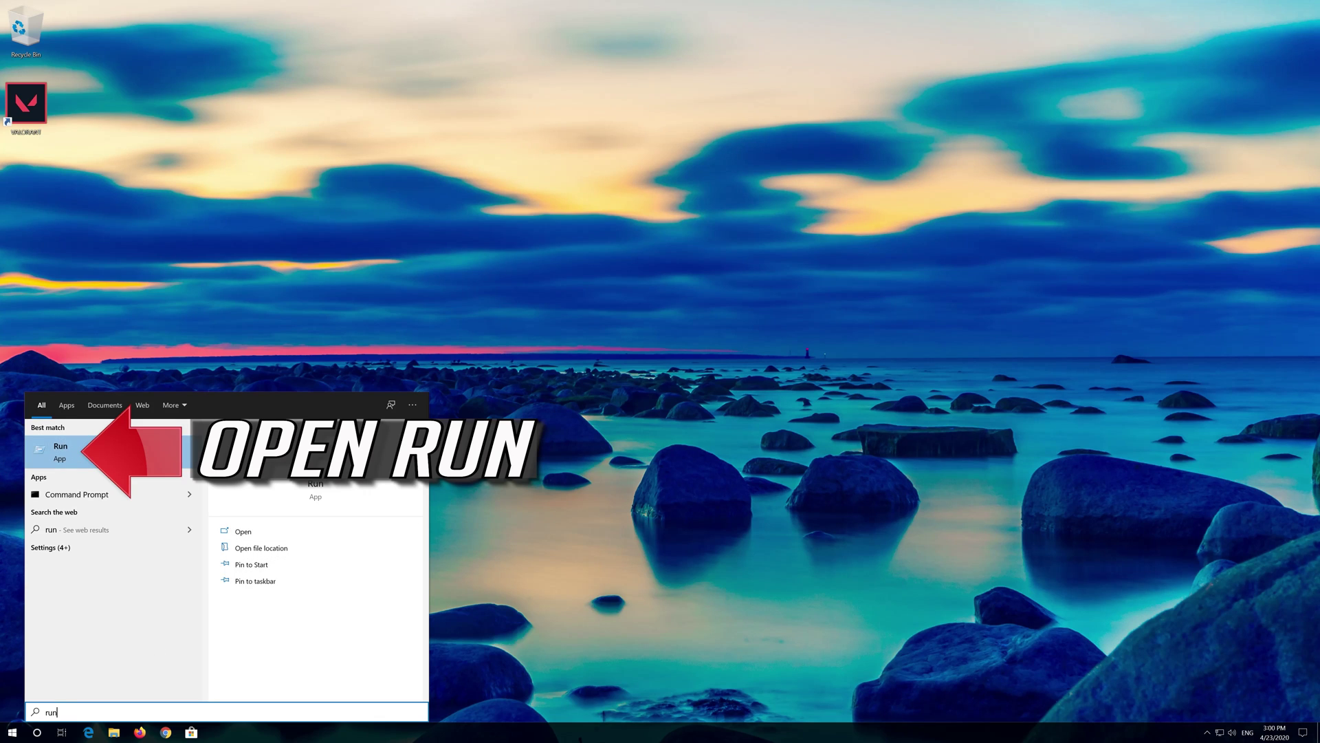
click(121, 450)
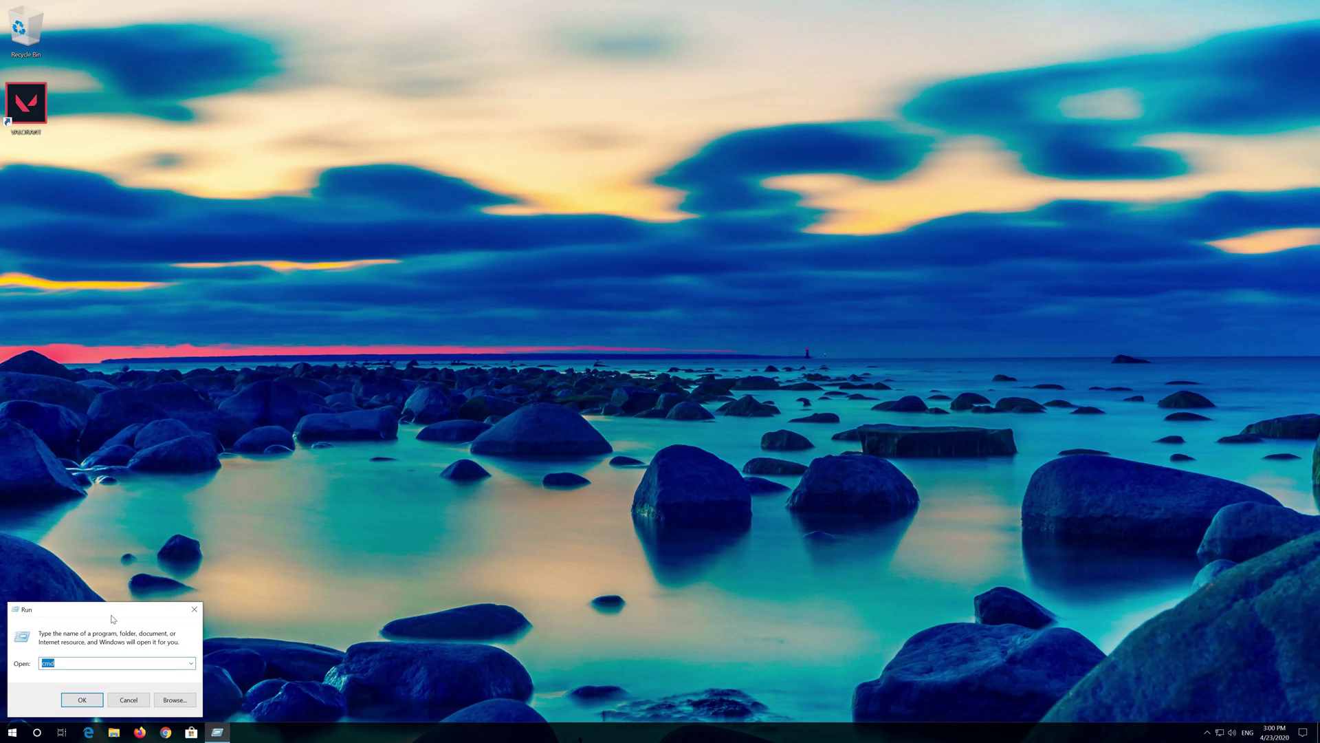
mouse_move(114, 619)
mouse_down()
mouse_move(861, 71)
mouse_move(605, 261)
mouse_up()
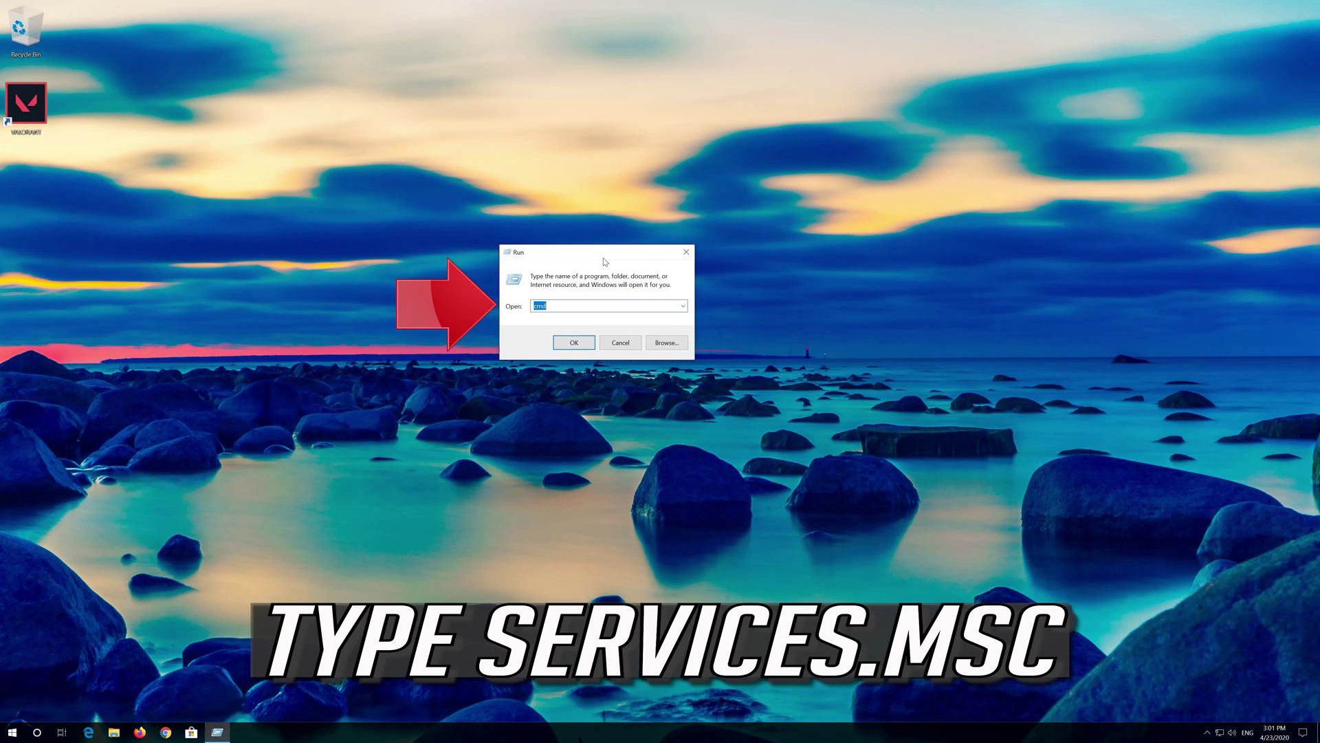
text(ser)
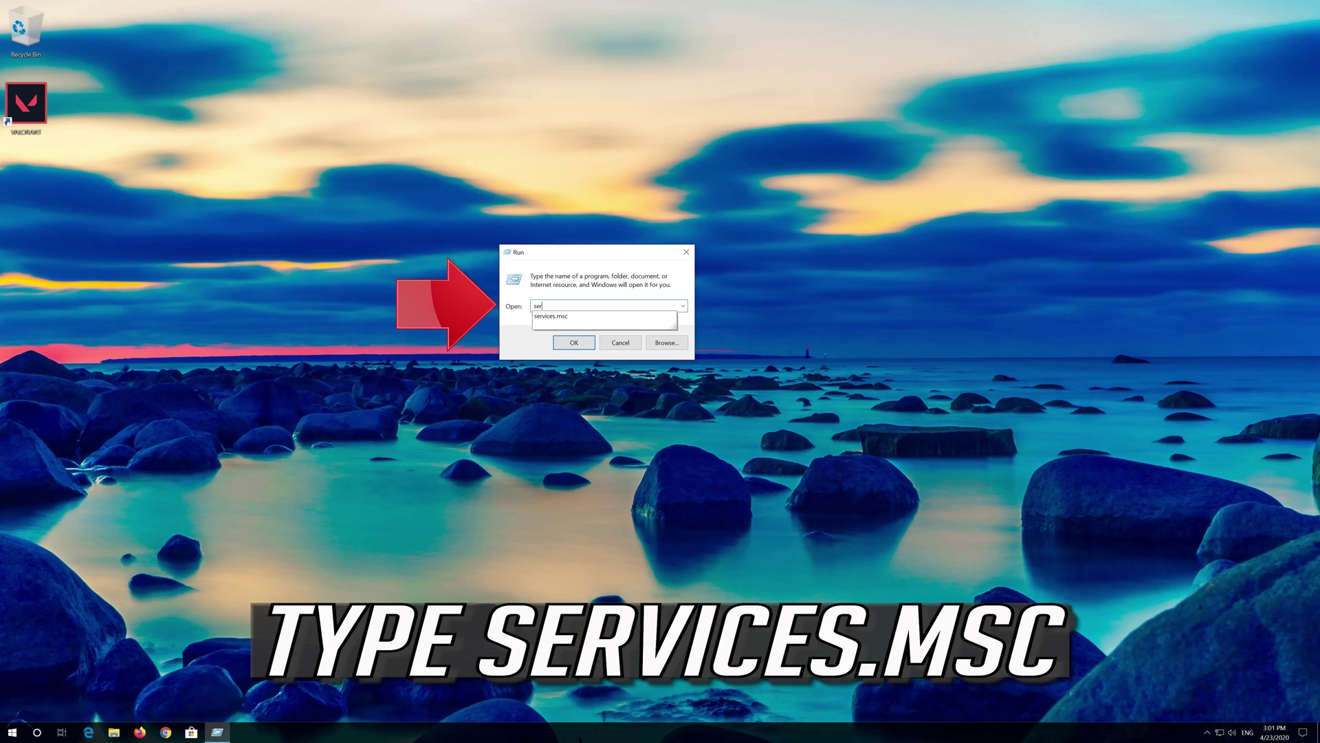
text(vices.m)
text(sc)
click(575, 343)
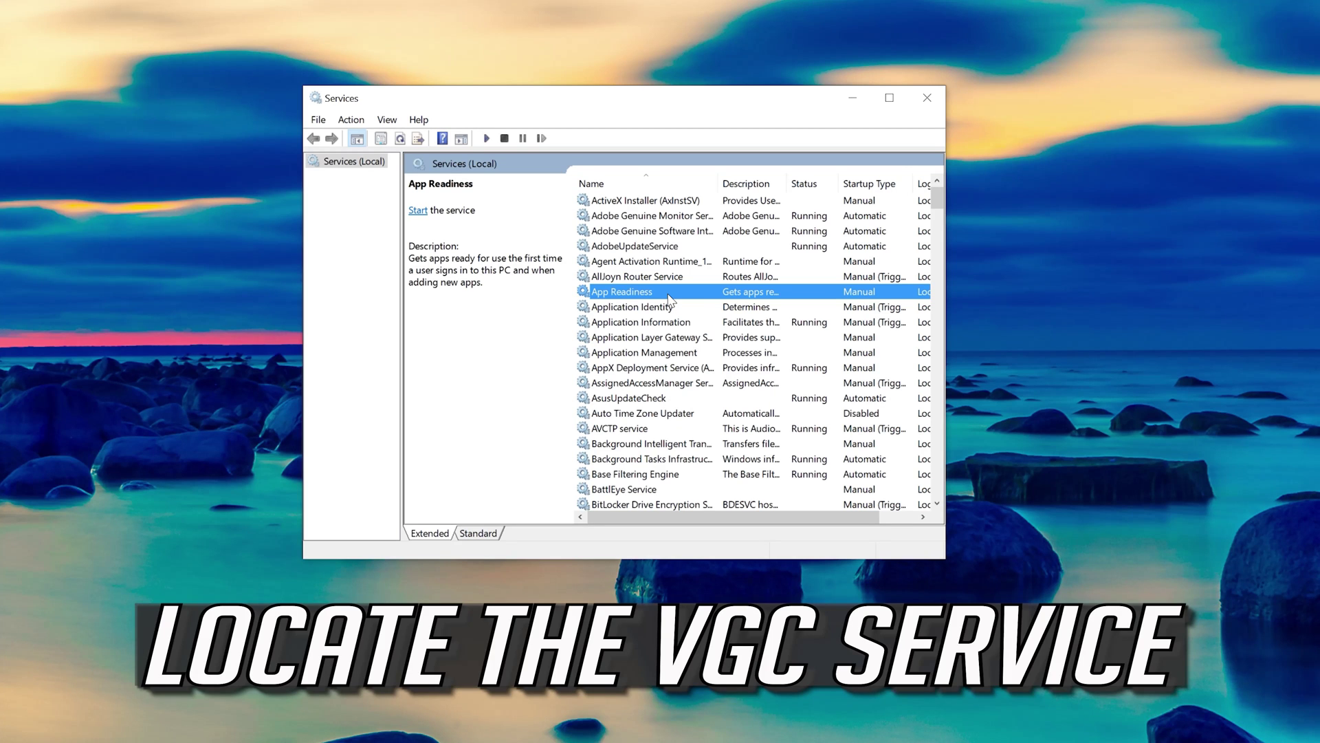
scroll(669, 298, down, 4)
scroll(669, 299, down, 5)
scroll(669, 297, down, 5)
scroll(668, 298, down, 3)
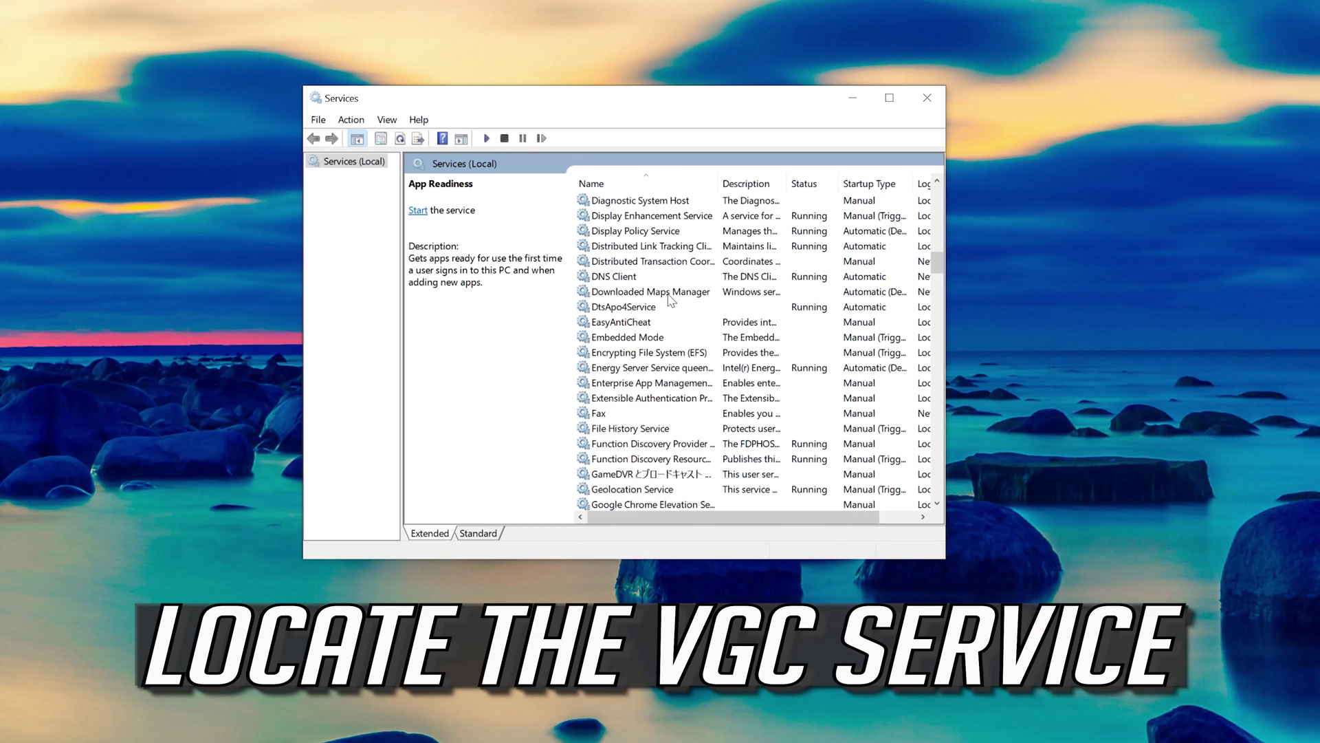
scroll(669, 299, down, 6)
scroll(669, 298, down, 5)
scroll(669, 298, down, 2)
scroll(669, 297, down, 6)
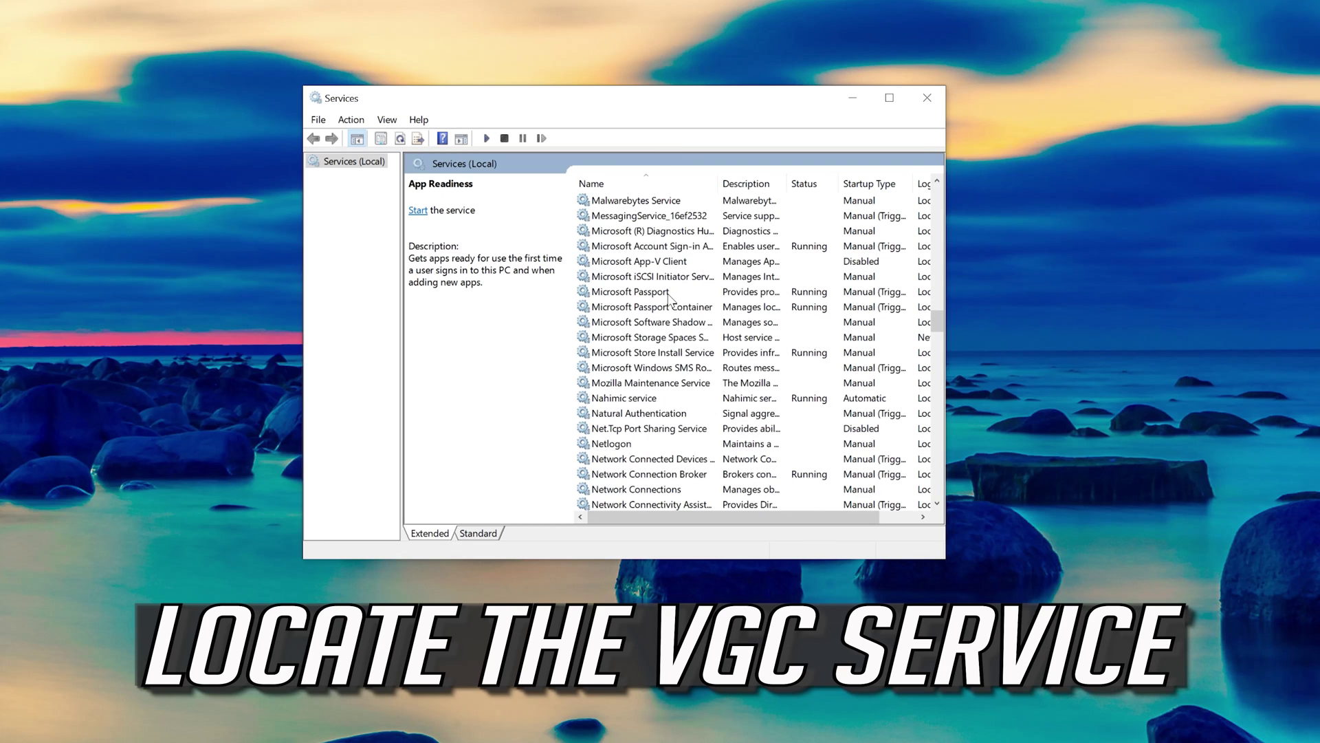
scroll(669, 298, down, 7)
scroll(669, 298, down, 6)
scroll(669, 298, down, 6)
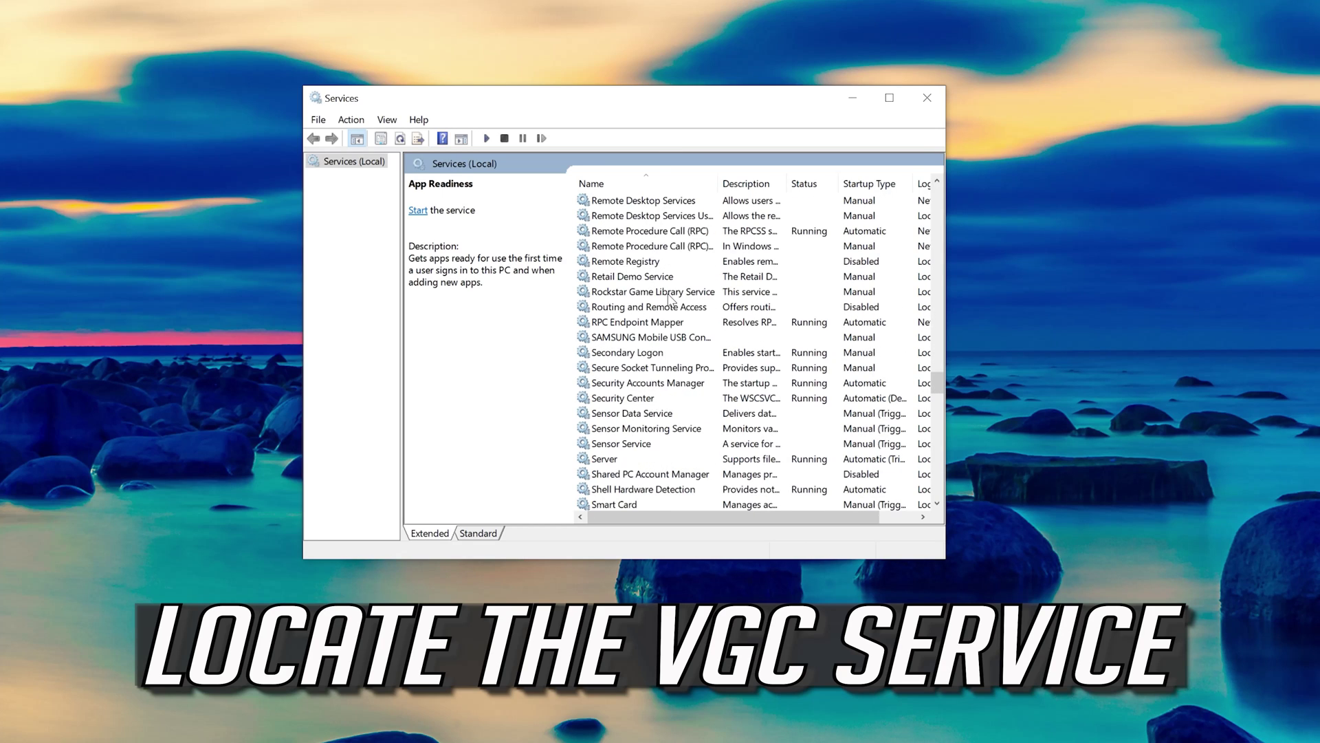
scroll(669, 298, down, 6)
scroll(669, 298, down, 7)
- Select the vgc service and bring up its action menu
click(623, 339)
right_click(661, 338)
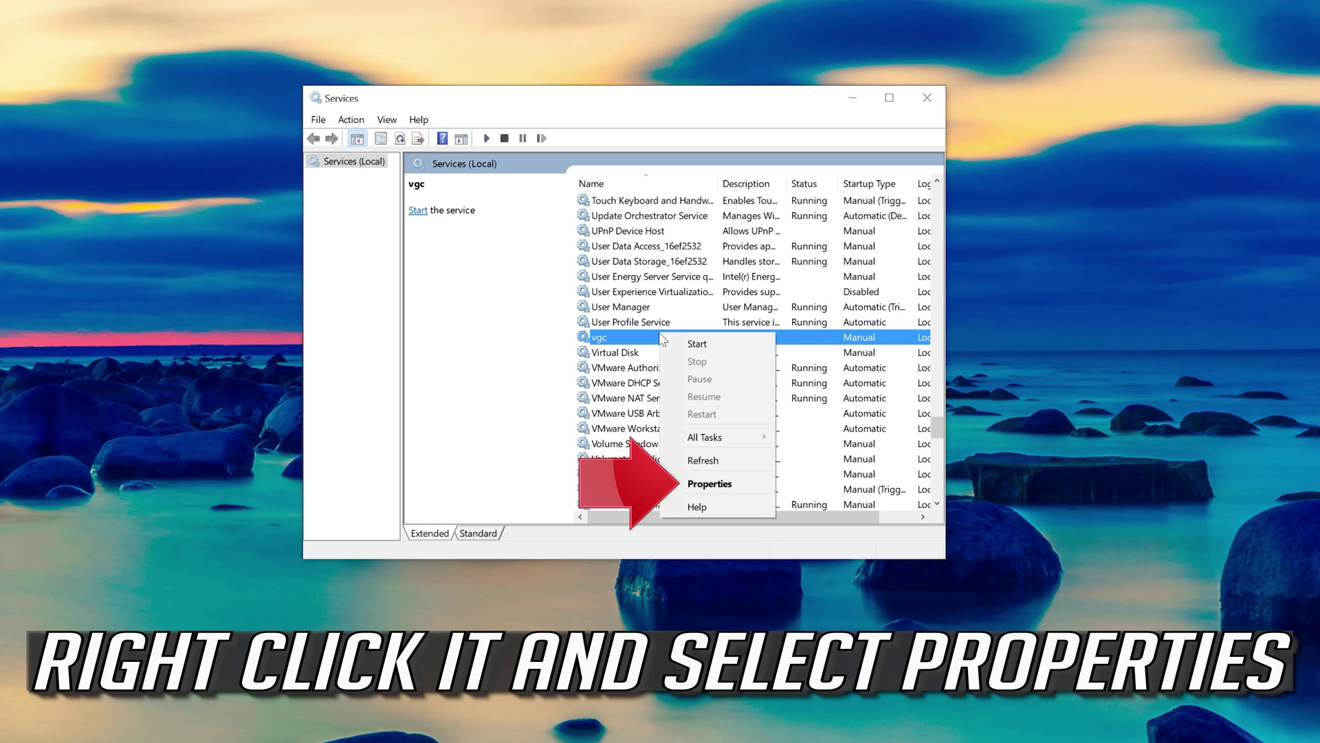
- Set the vgc service's startup type to Automatic, apply it, and start the service
click(734, 488)
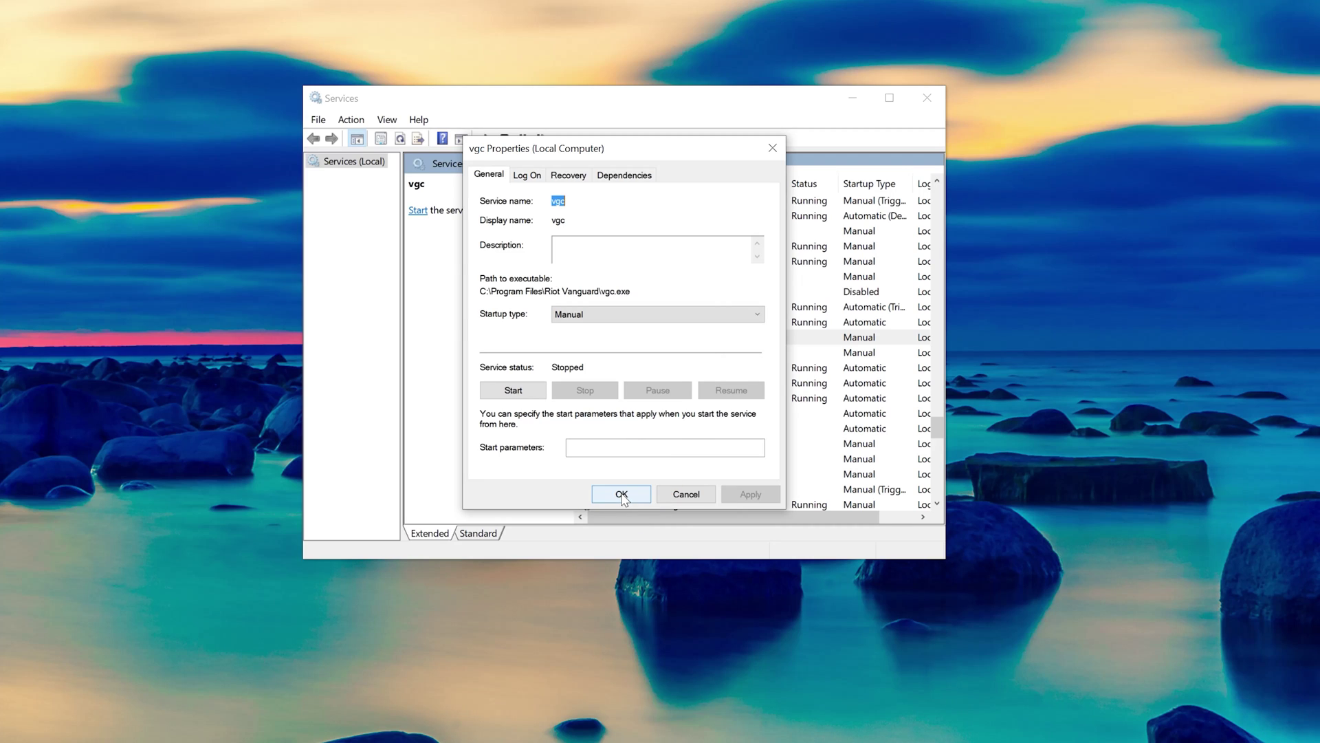
click(623, 320)
click(629, 345)
click(762, 495)
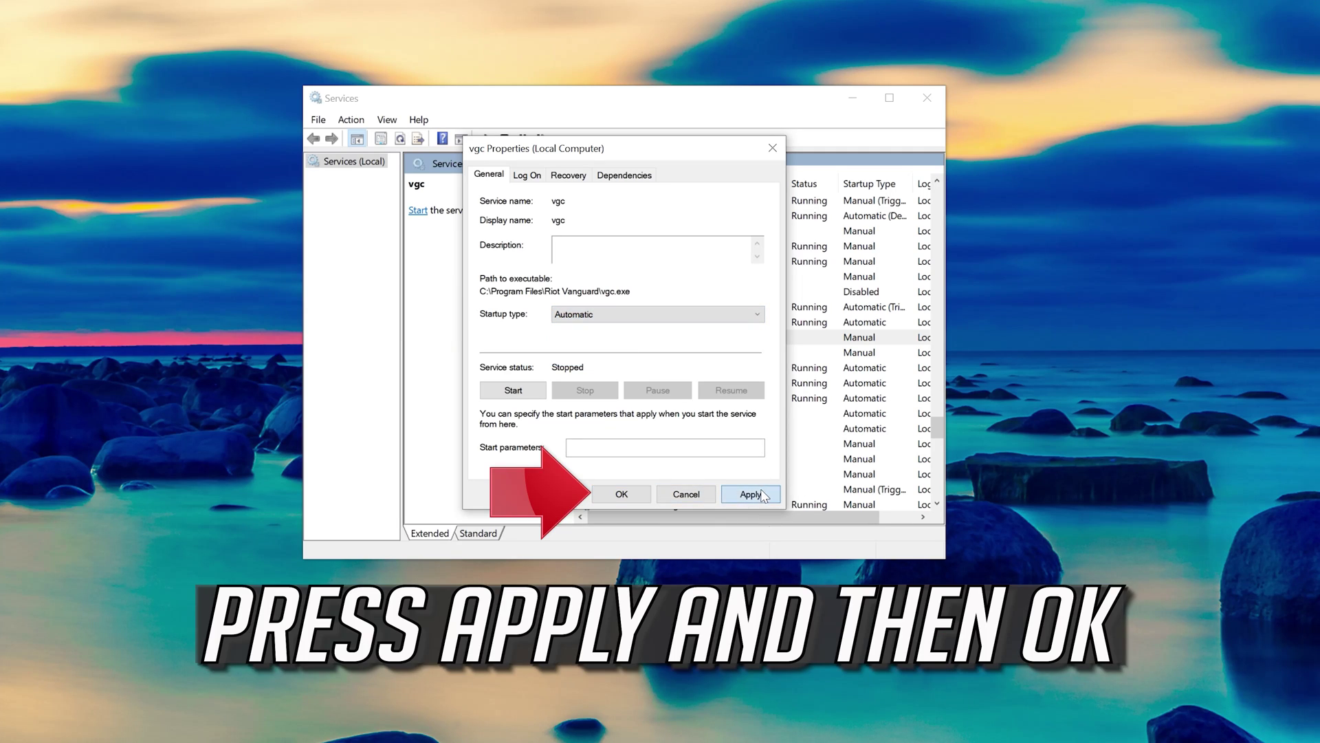
click(622, 493)
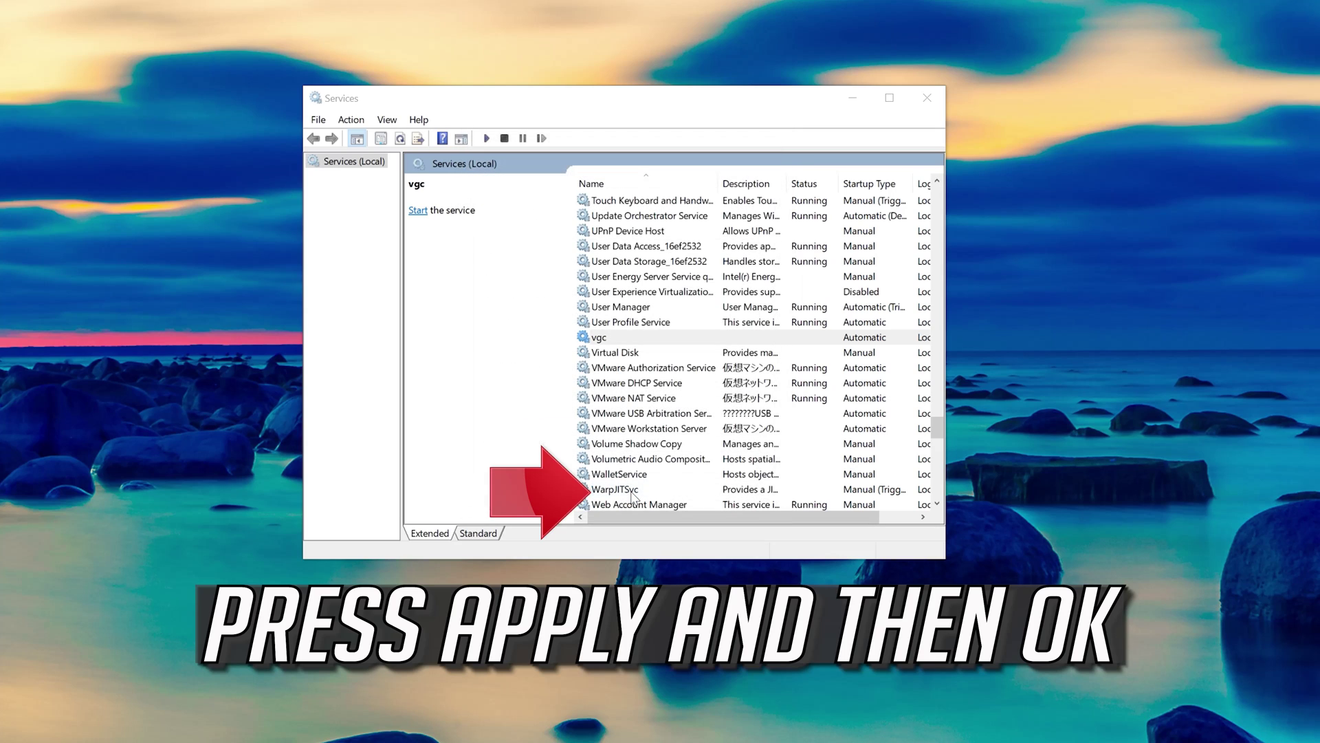
click(417, 211)
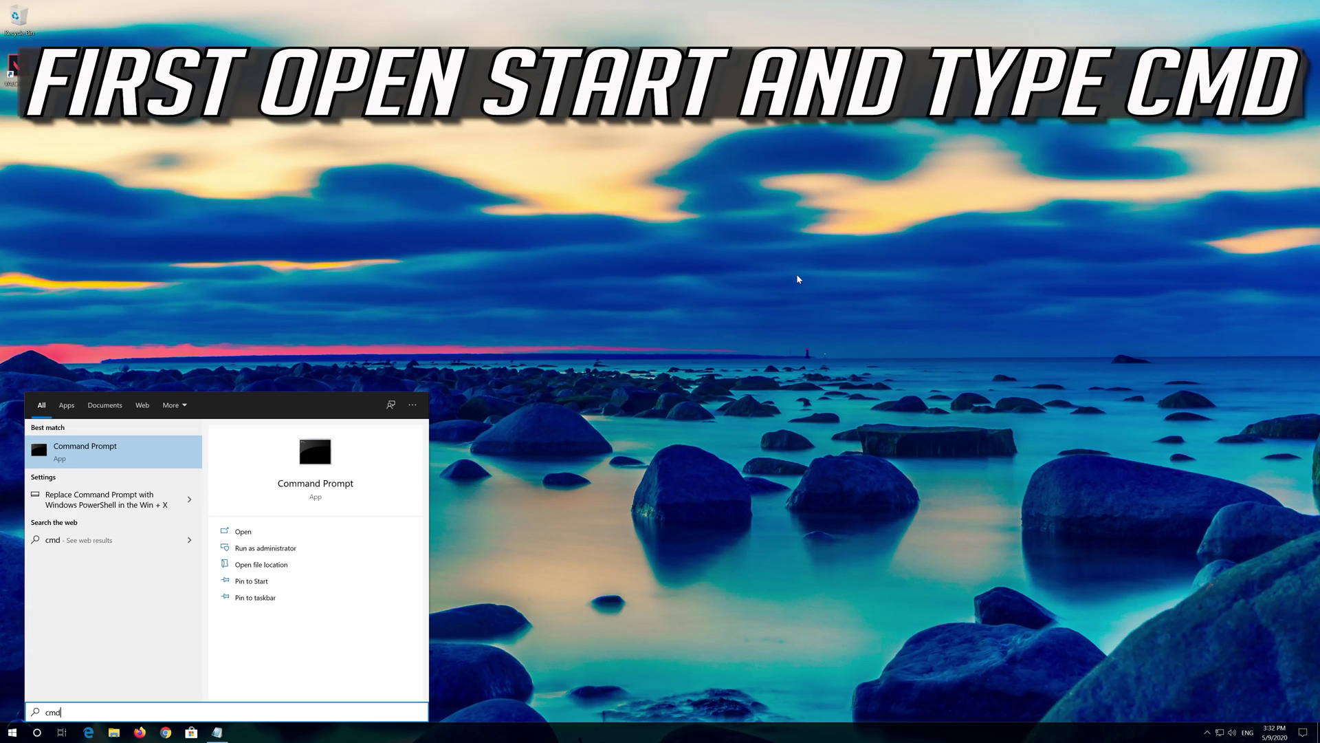
- Bring up the Run as administrator option for Command Prompt
right_click(152, 457)
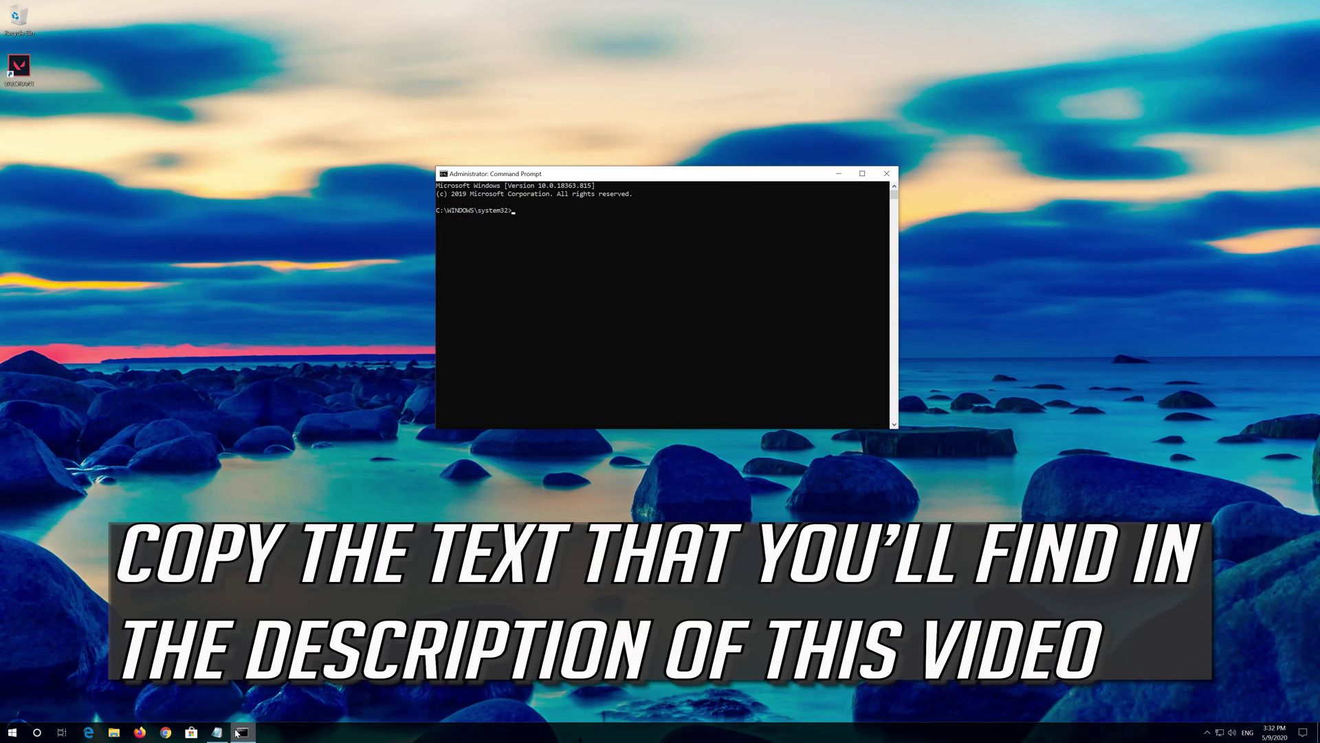
- Copy the two bcdedit command lines from the Notepad notes
click(221, 735)
drag(546, 259, 378, 250)
right_click(501, 266)
click(520, 296)
- Paste the bcdedit commands into Command Prompt and run them
click(870, 232)
right_click(671, 178)
click(686, 248)
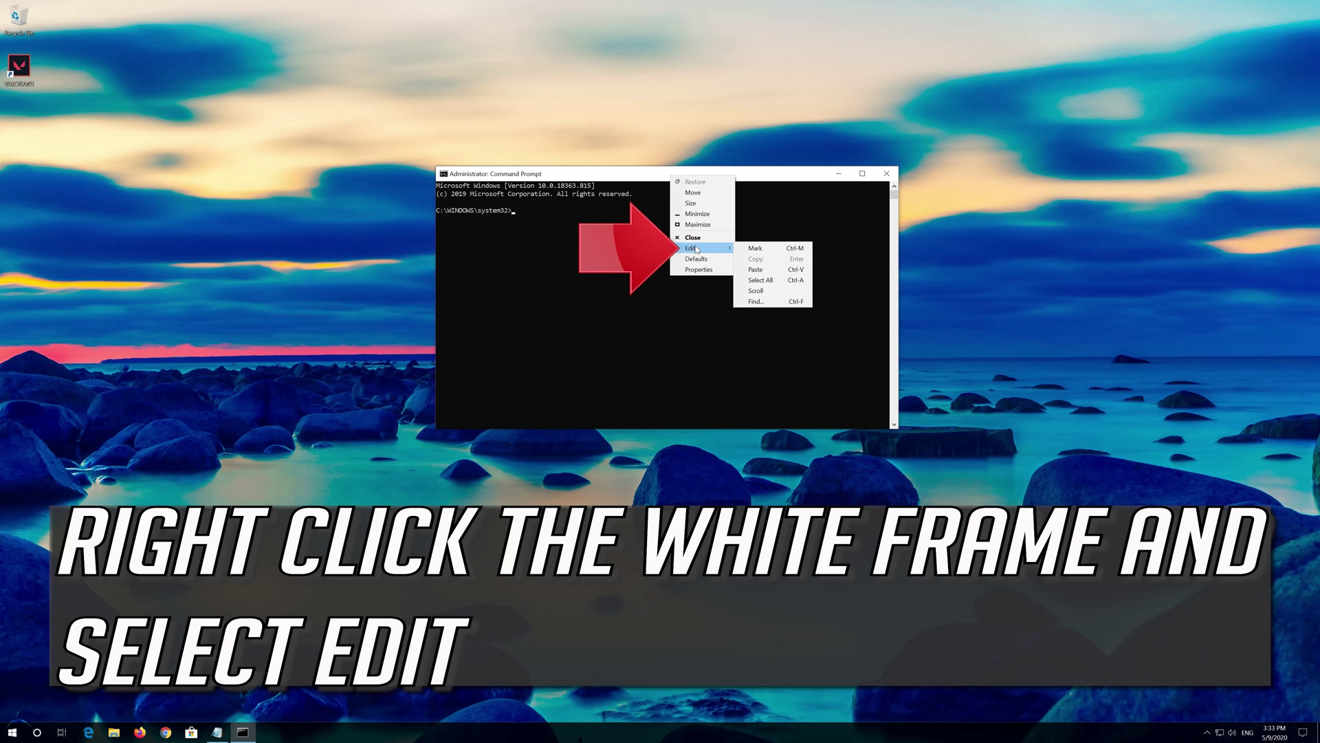
click(786, 270)
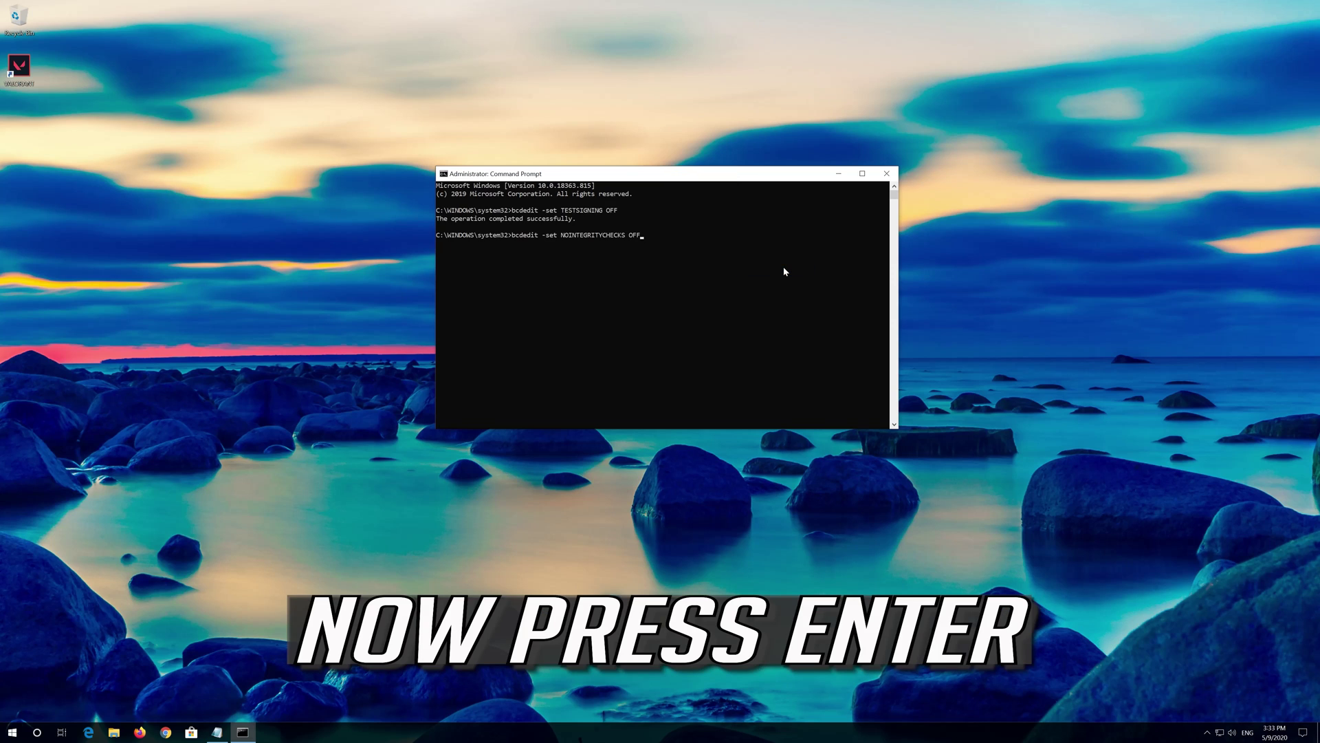
key(Return)
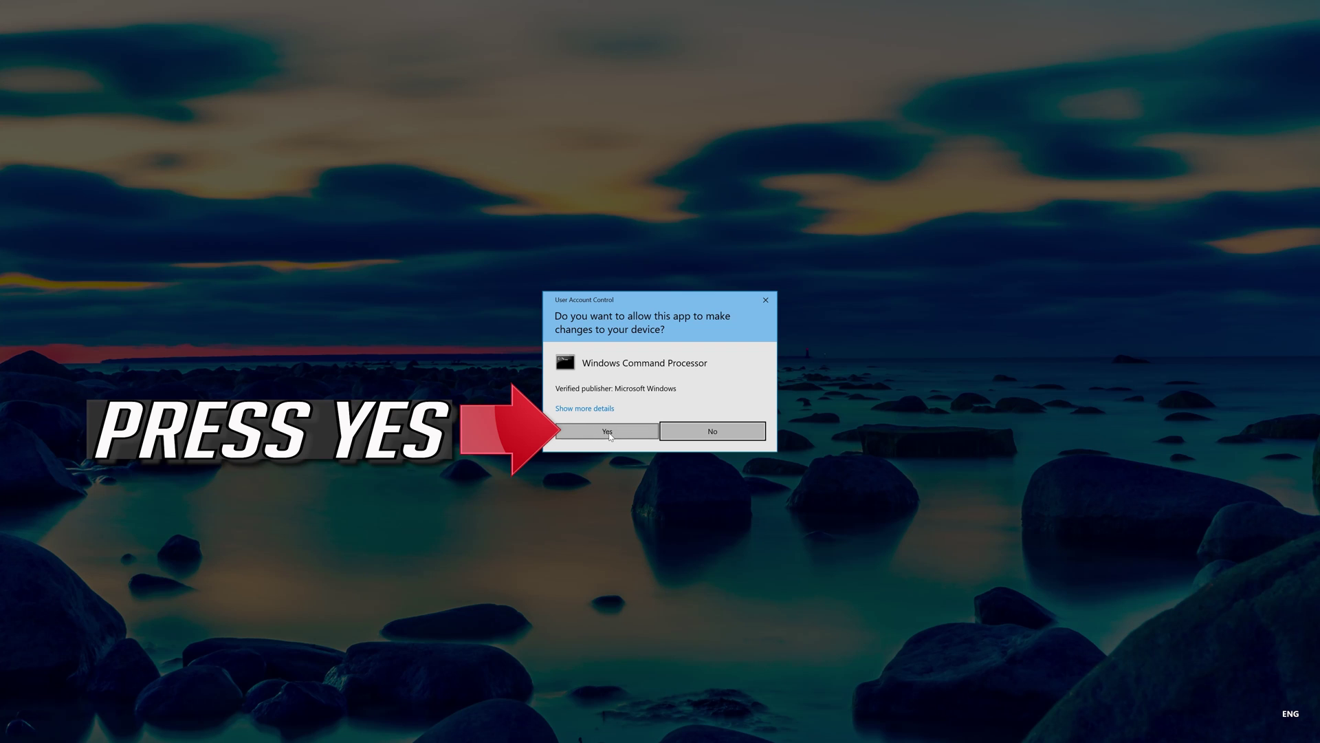
- Allow the elevated Command Prompt and run 'sc delete vgc'
click(609, 438)
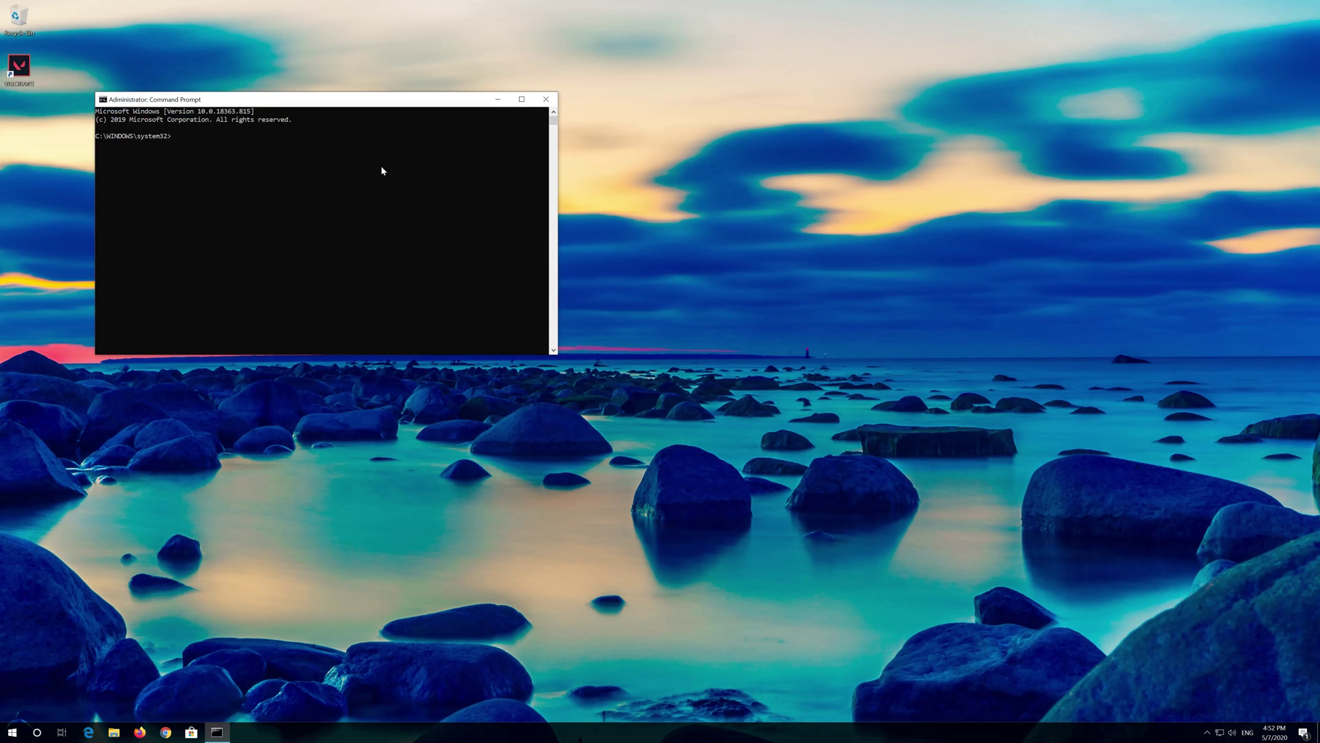
drag(372, 110, 697, 237)
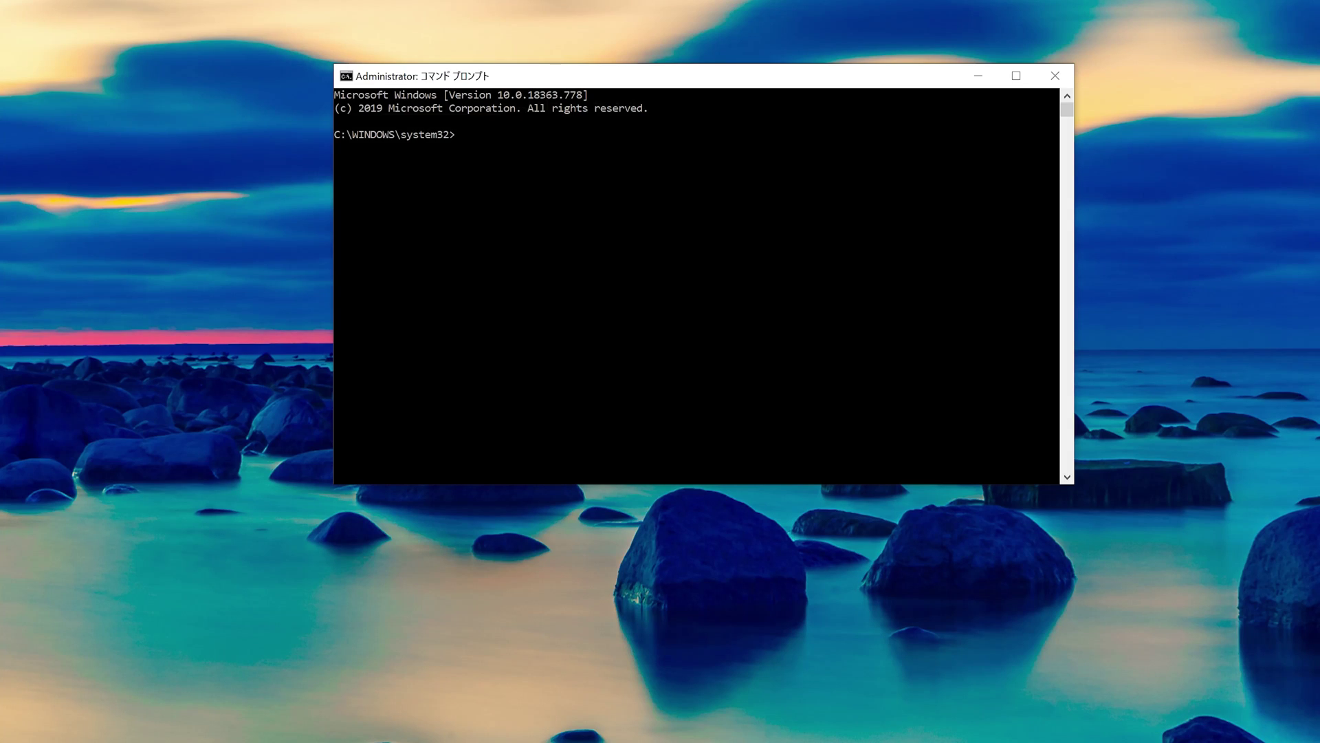
text(sc )
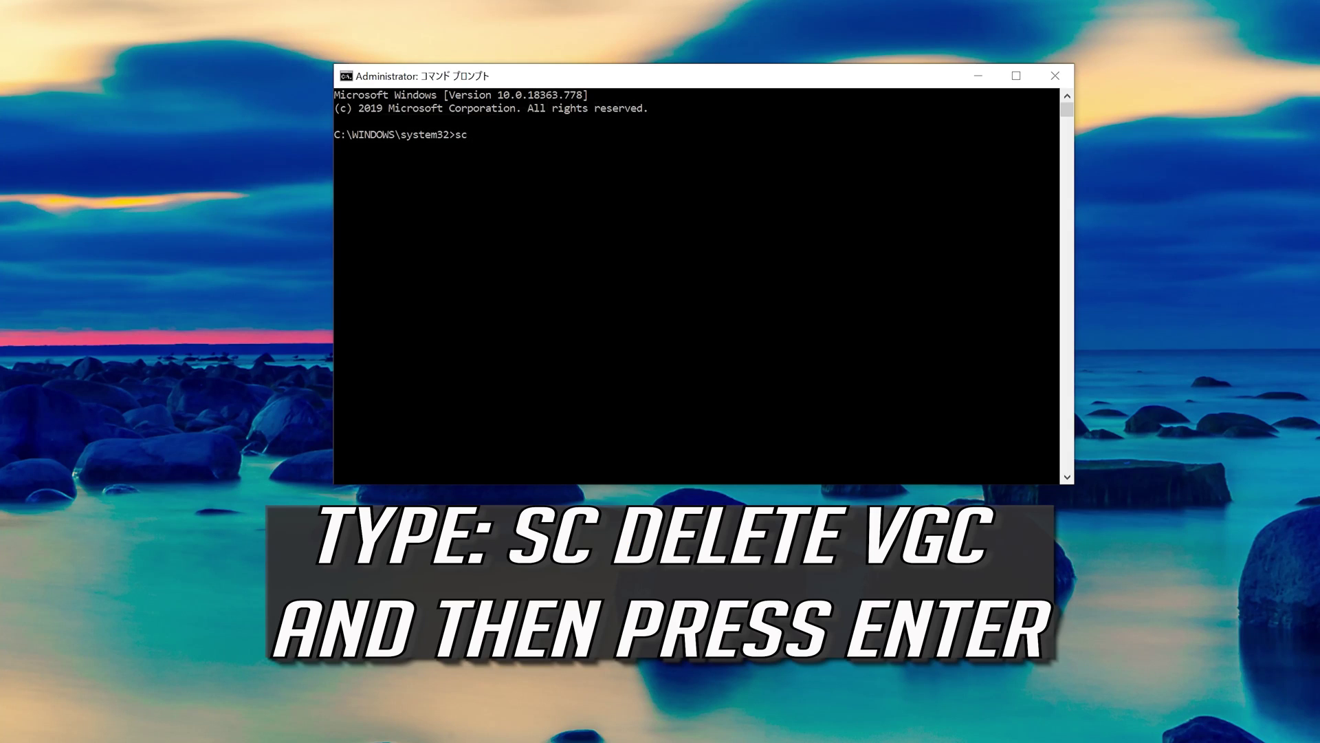
text(delete)
text( vgc)
key(Return)
text(sc delete)
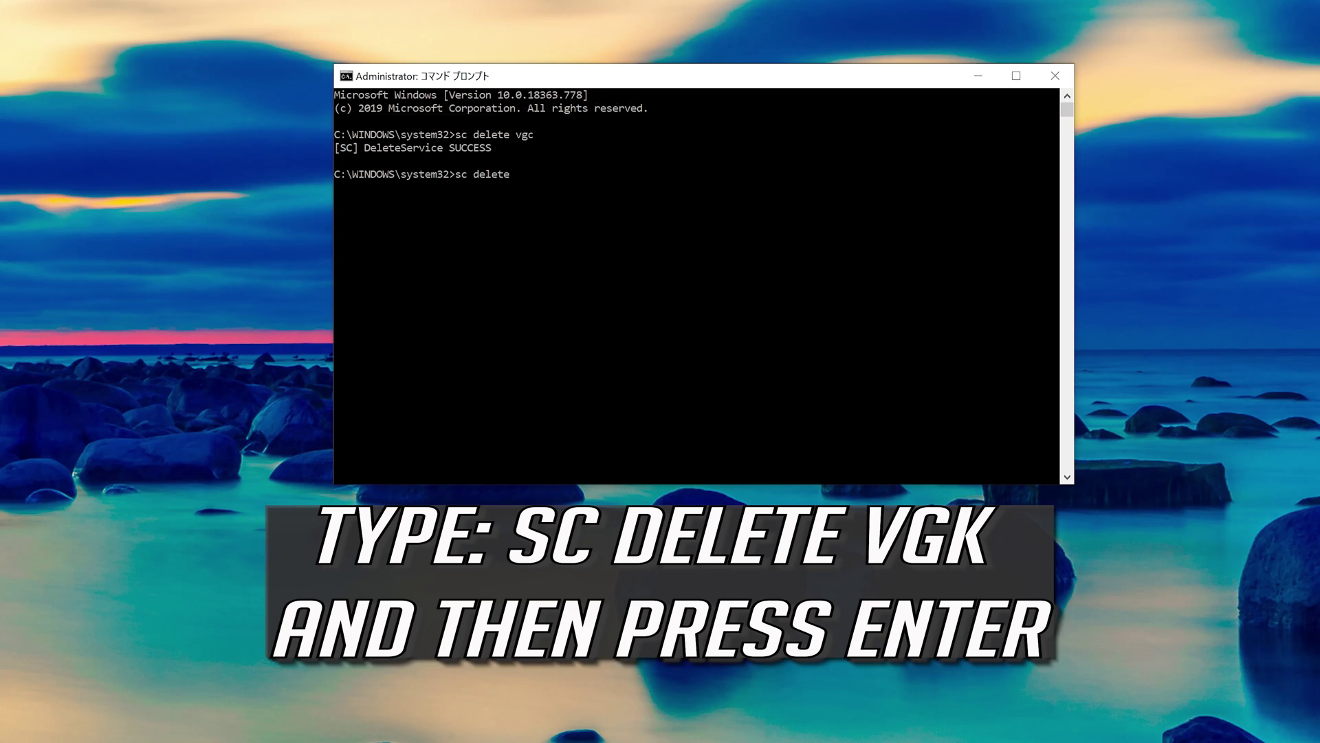
text( vgk)
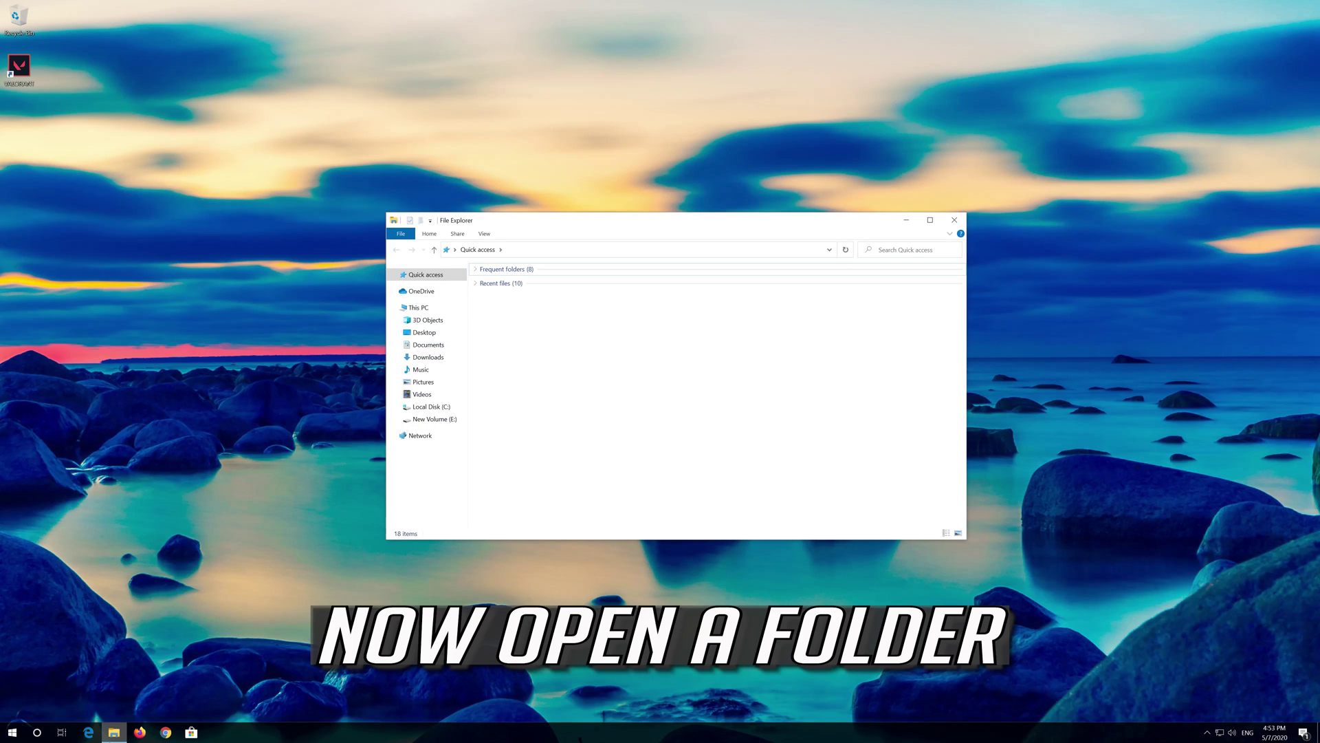
- Open C:\Program Files, bring up Riot Vanguard's delete option, then close File Explorer
click(438, 410)
double_click(568, 361)
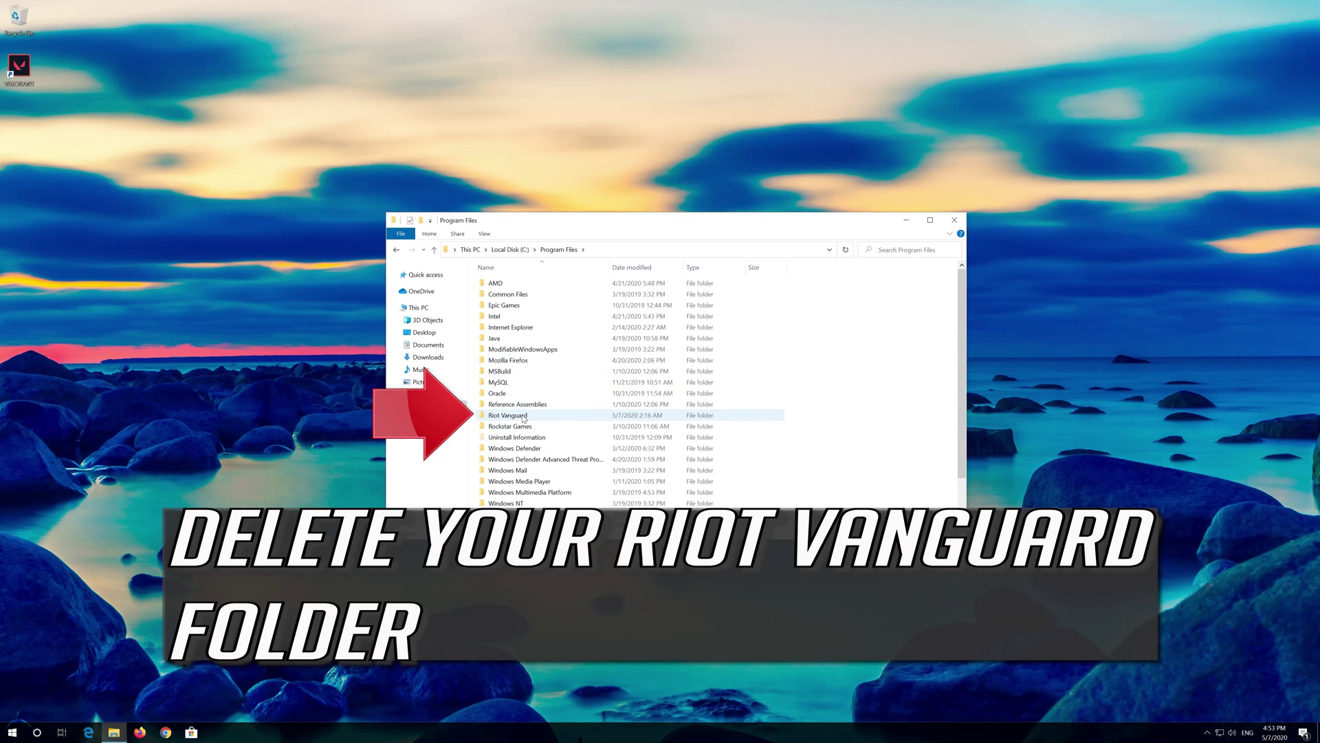
click(523, 418)
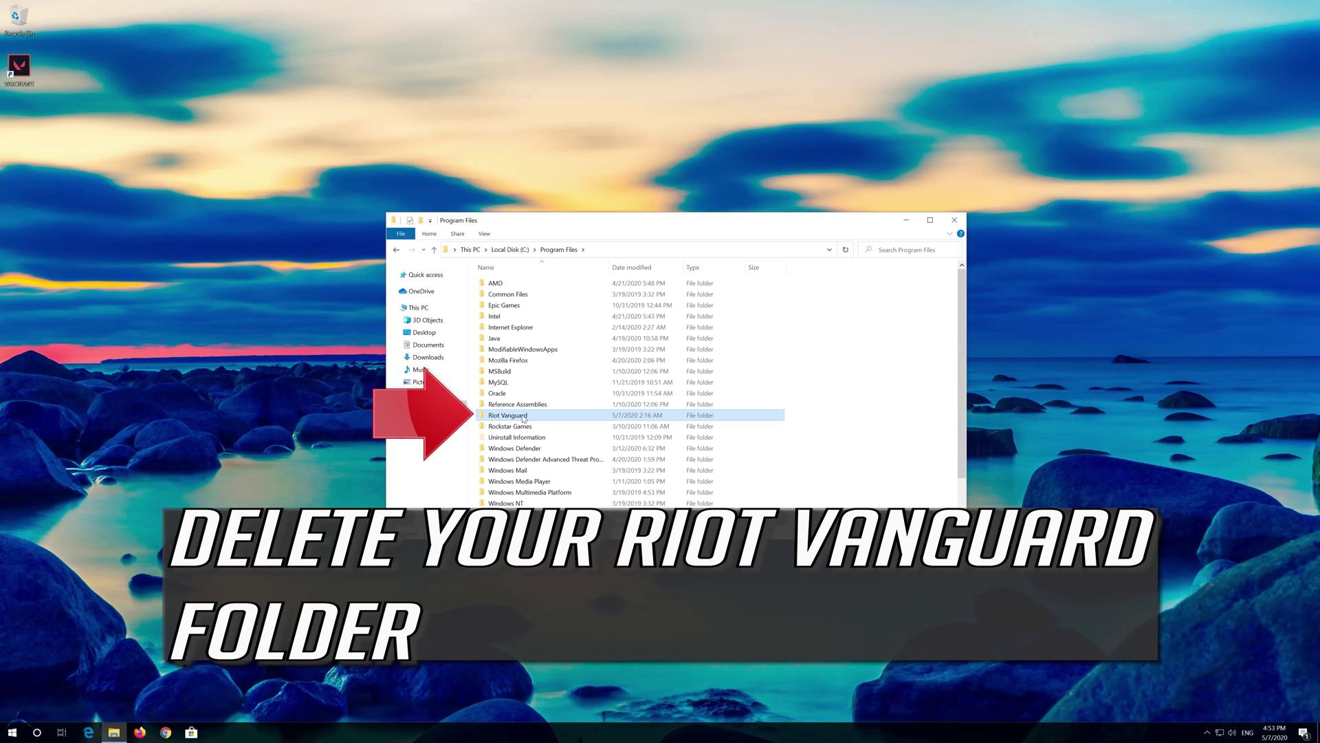
right_click(530, 416)
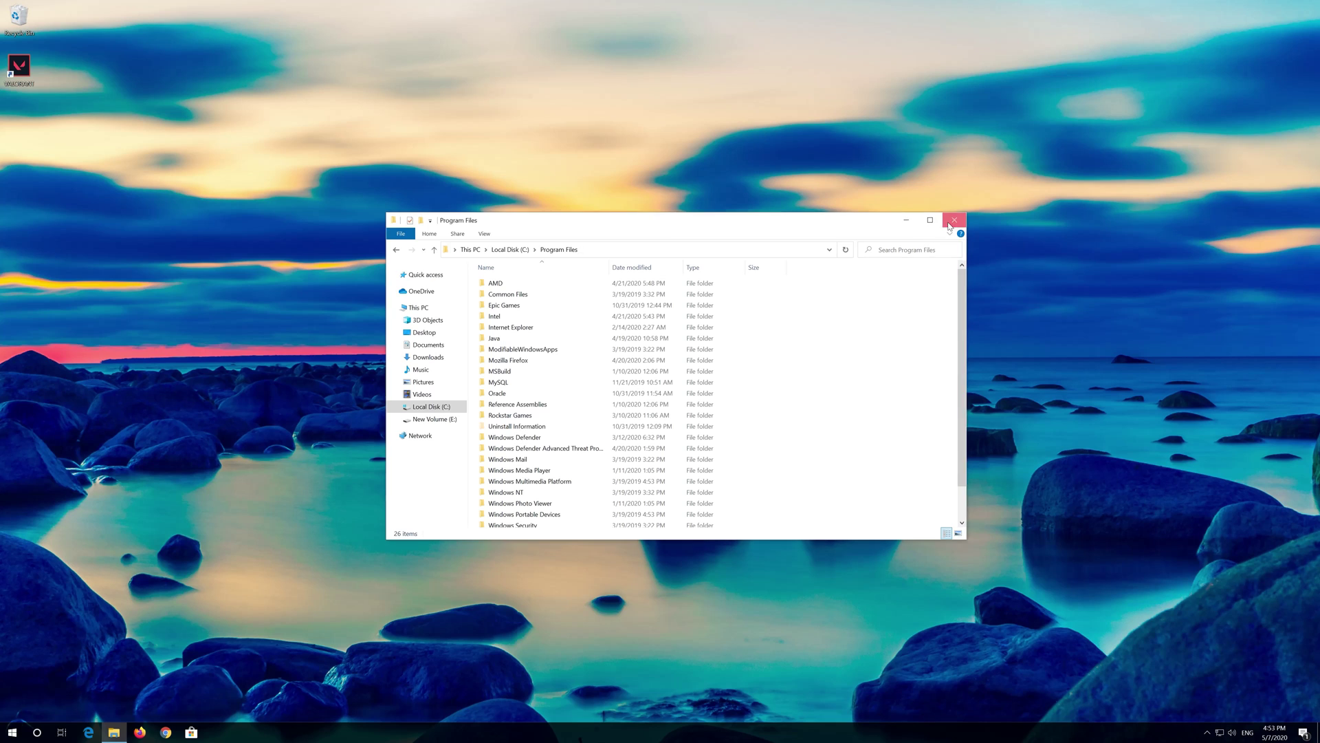
click(949, 223)
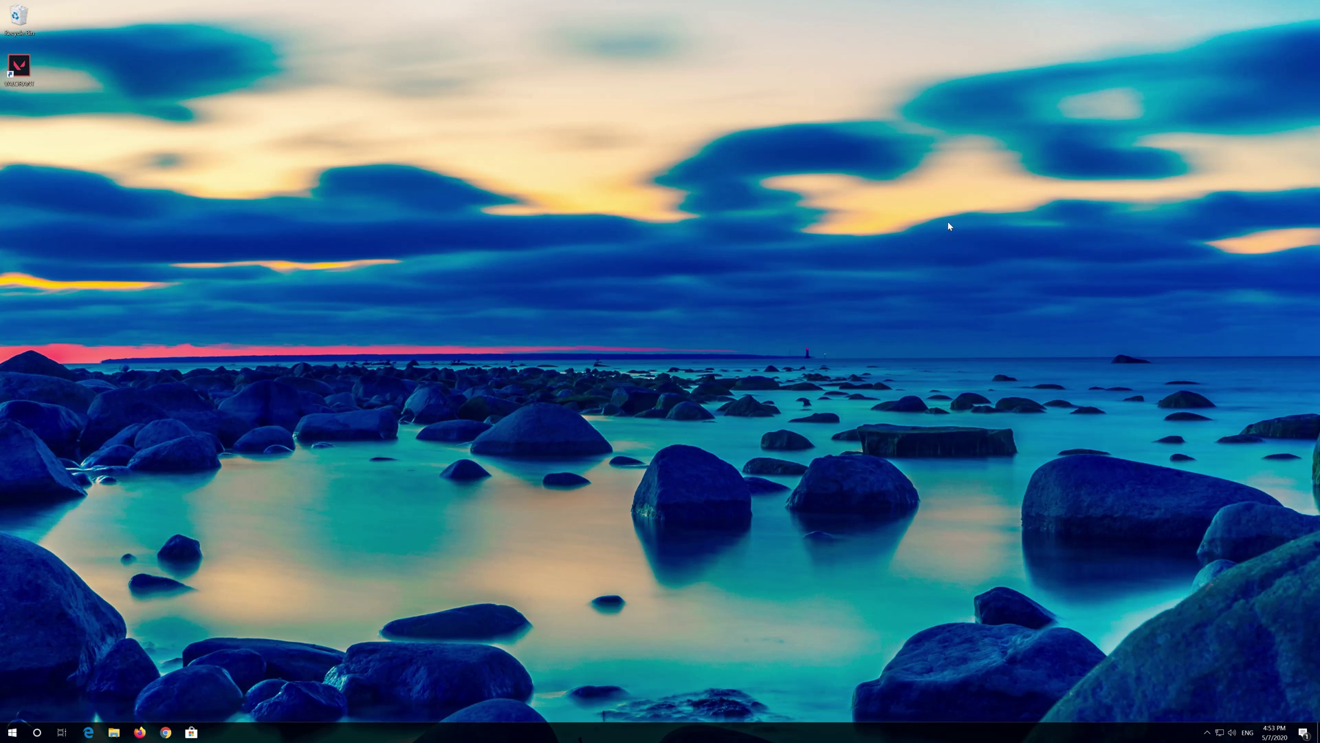
- Confirm deleting the Riot Vanguard folder
right_click(16, 15)
click(62, 34)
click(698, 399)
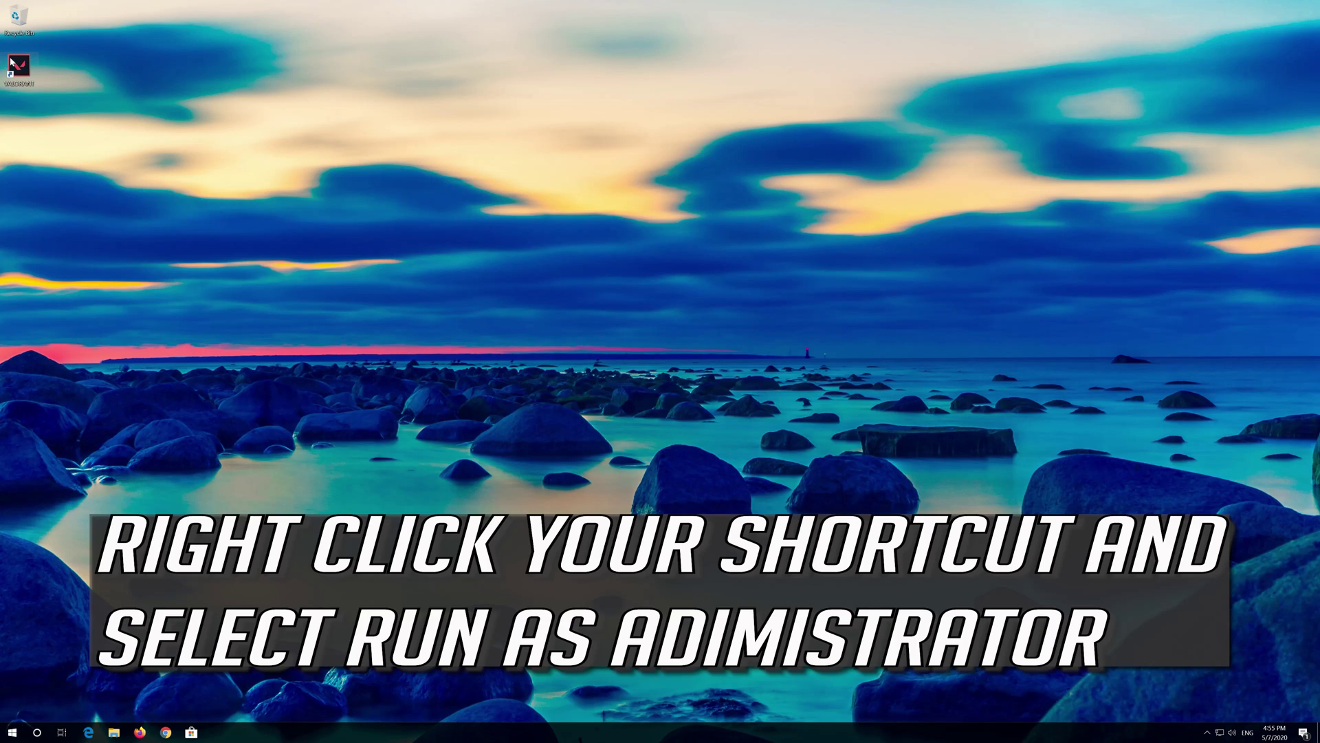
- Run the VALORANT shortcut as administrator and allow Riot Client to make changes
right_click(14, 64)
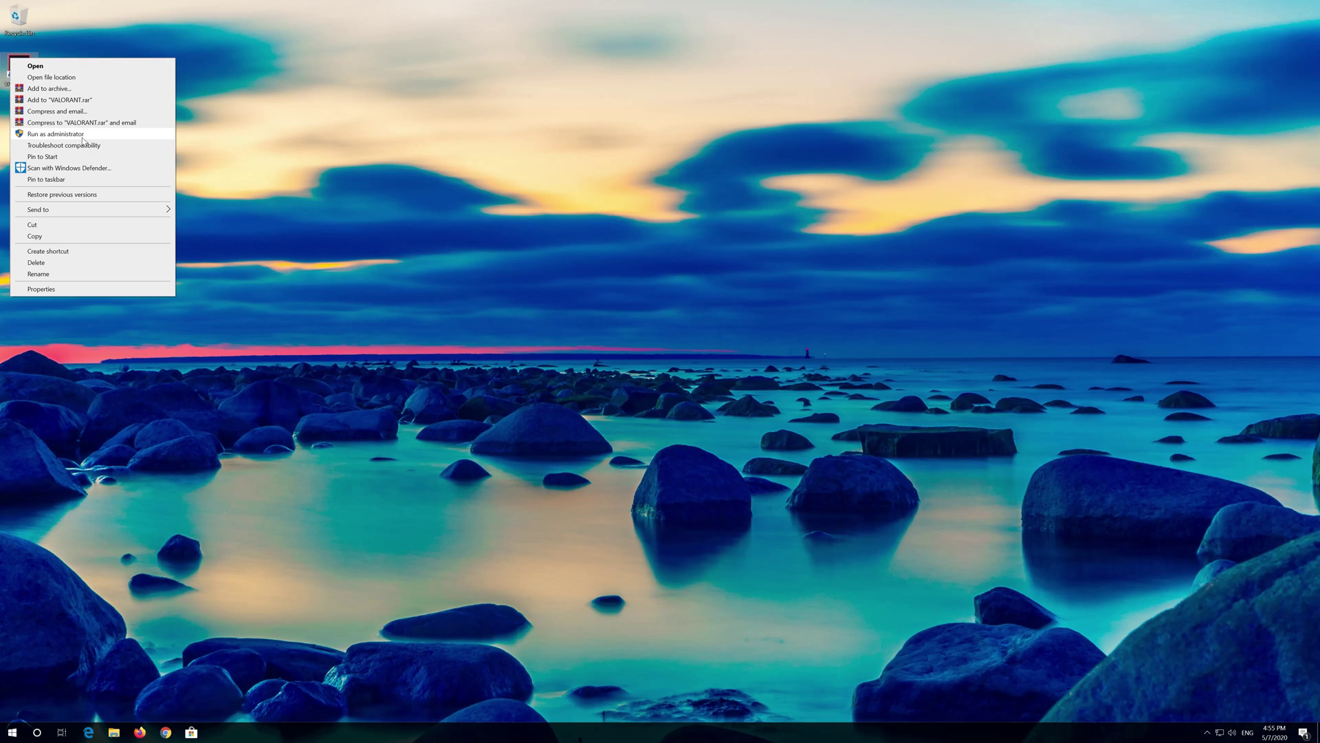
click(92, 138)
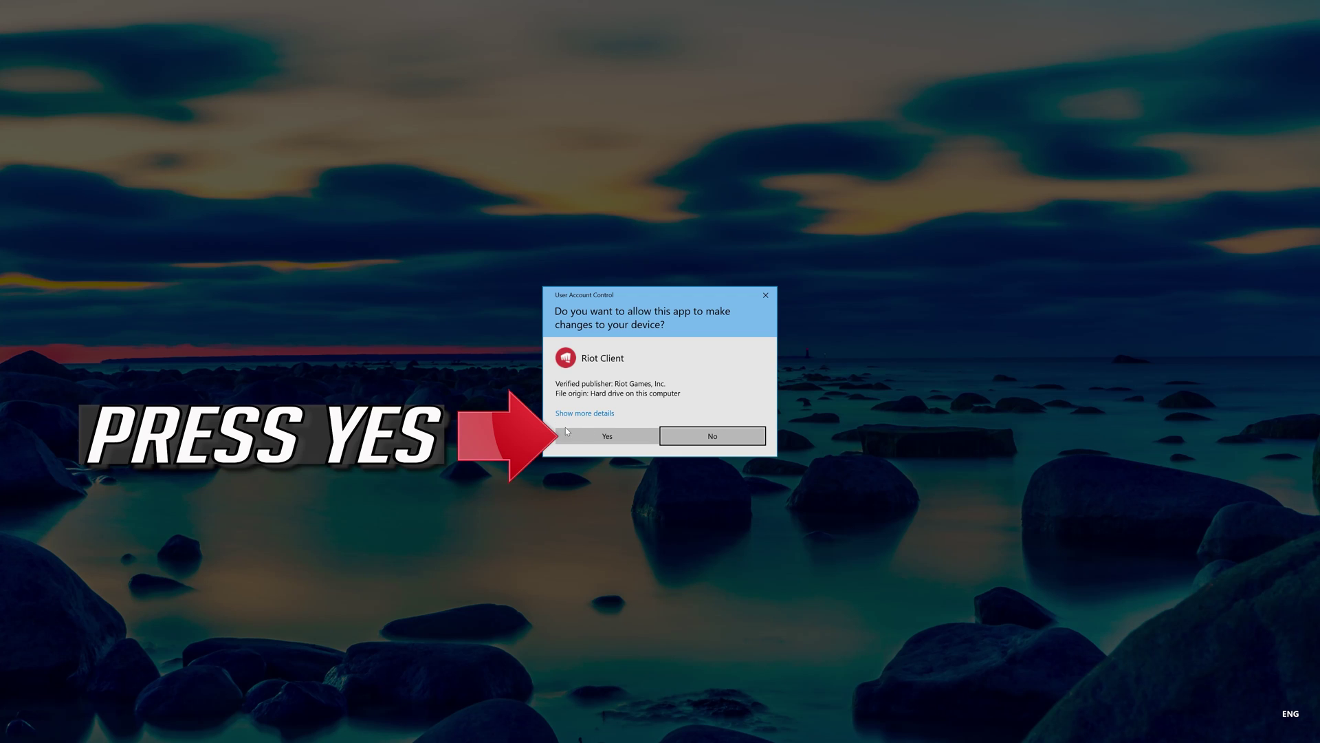
click(617, 440)
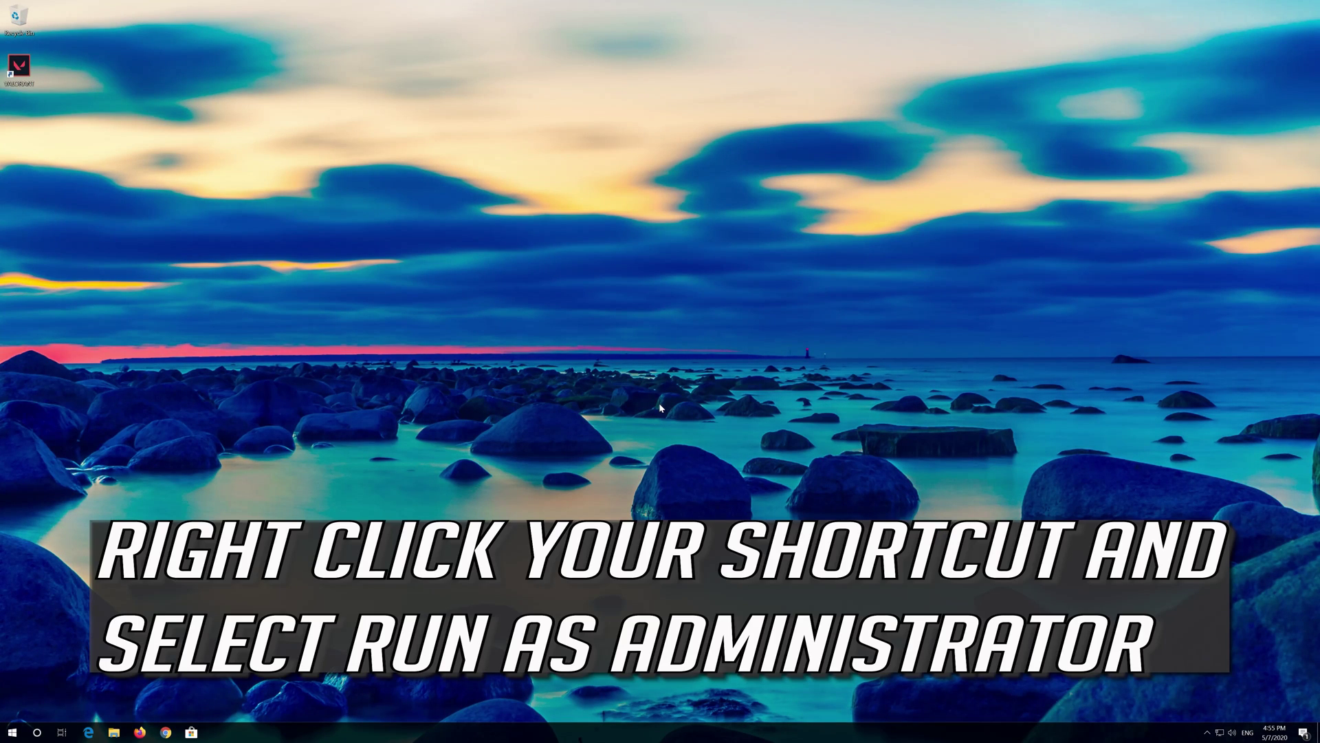
- Relaunch VALORANT as administrator from its shortcut and approve Riot Client's changes
right_click(11, 63)
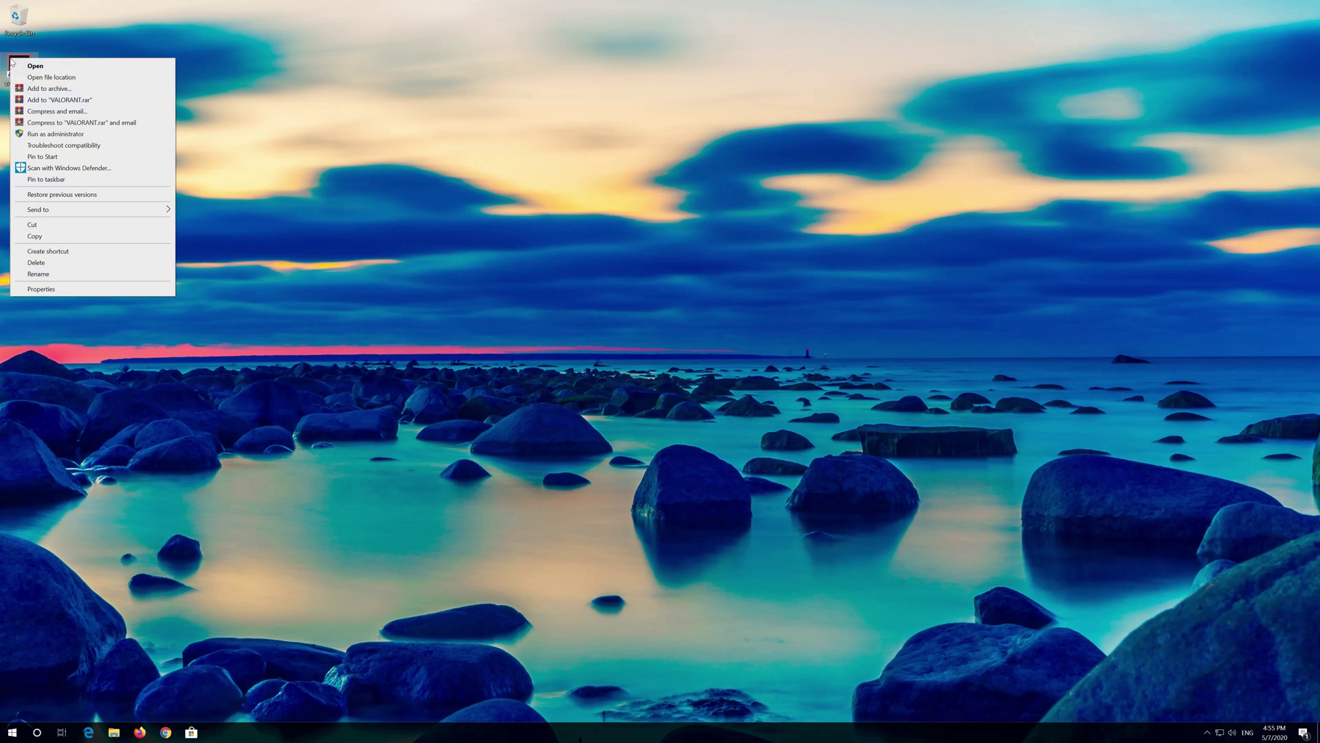
click(91, 136)
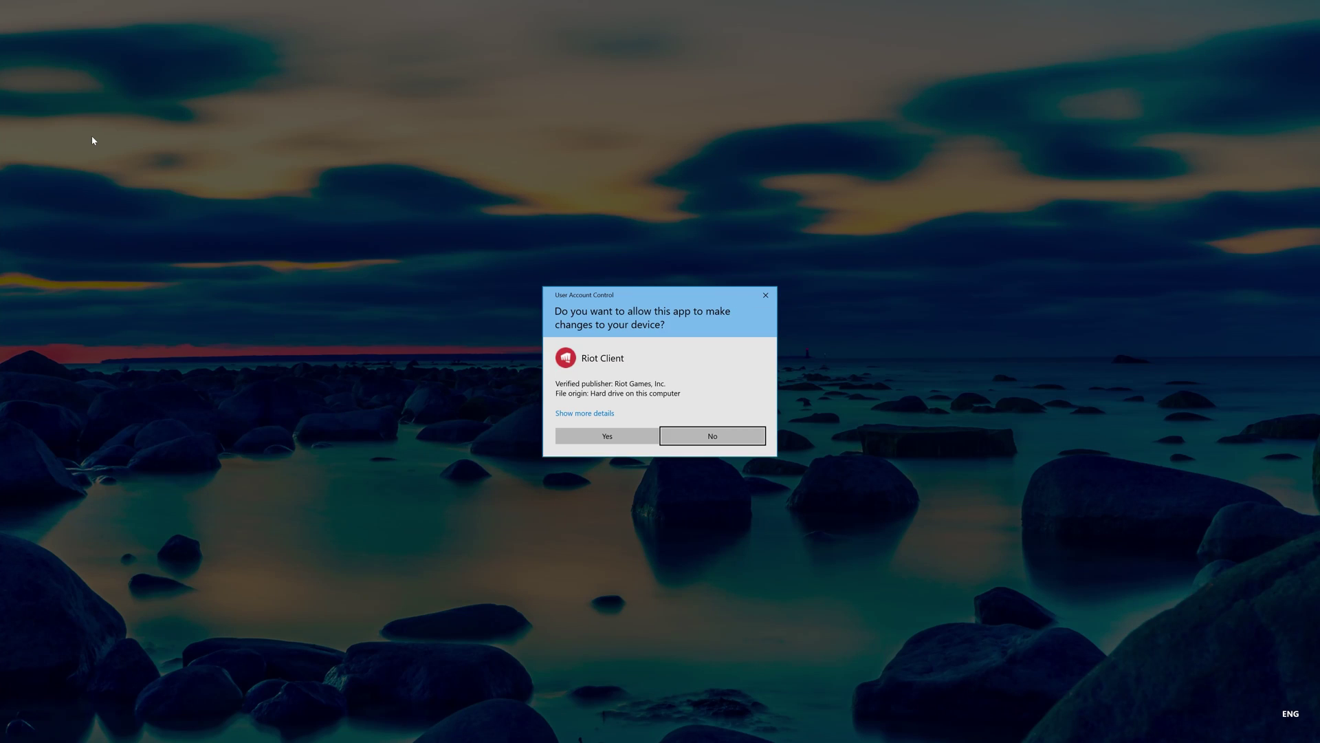
click(615, 441)
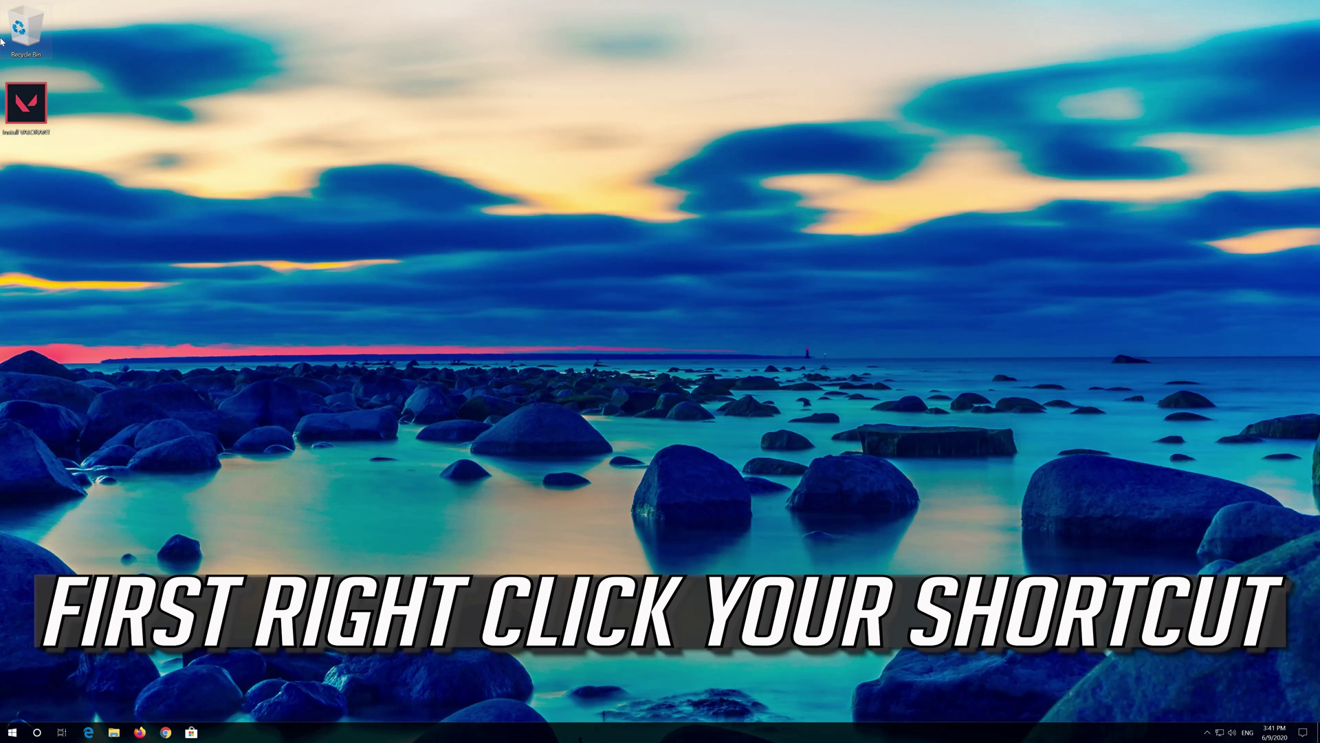
- Tick 'Run this program as an administrator' in the Install VALORANT shortcut's Compatibility properties
right_click(37, 93)
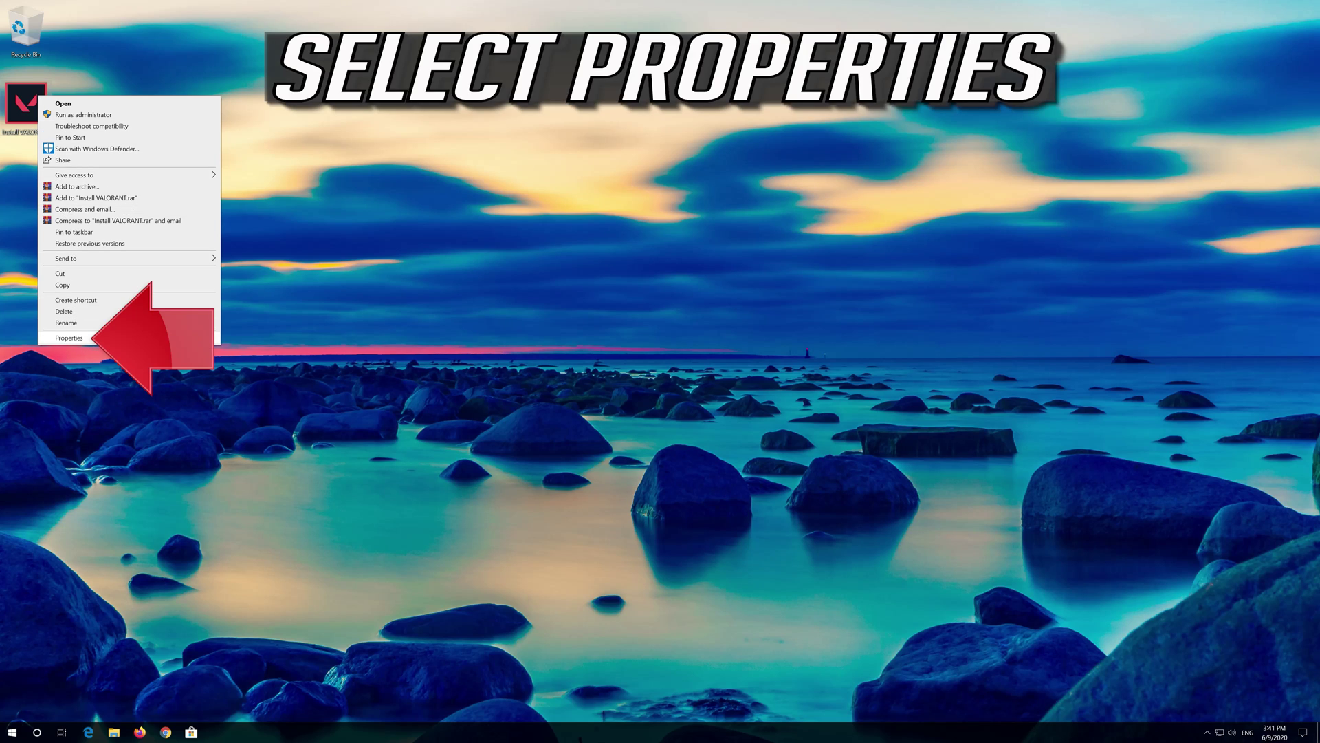
click(70, 338)
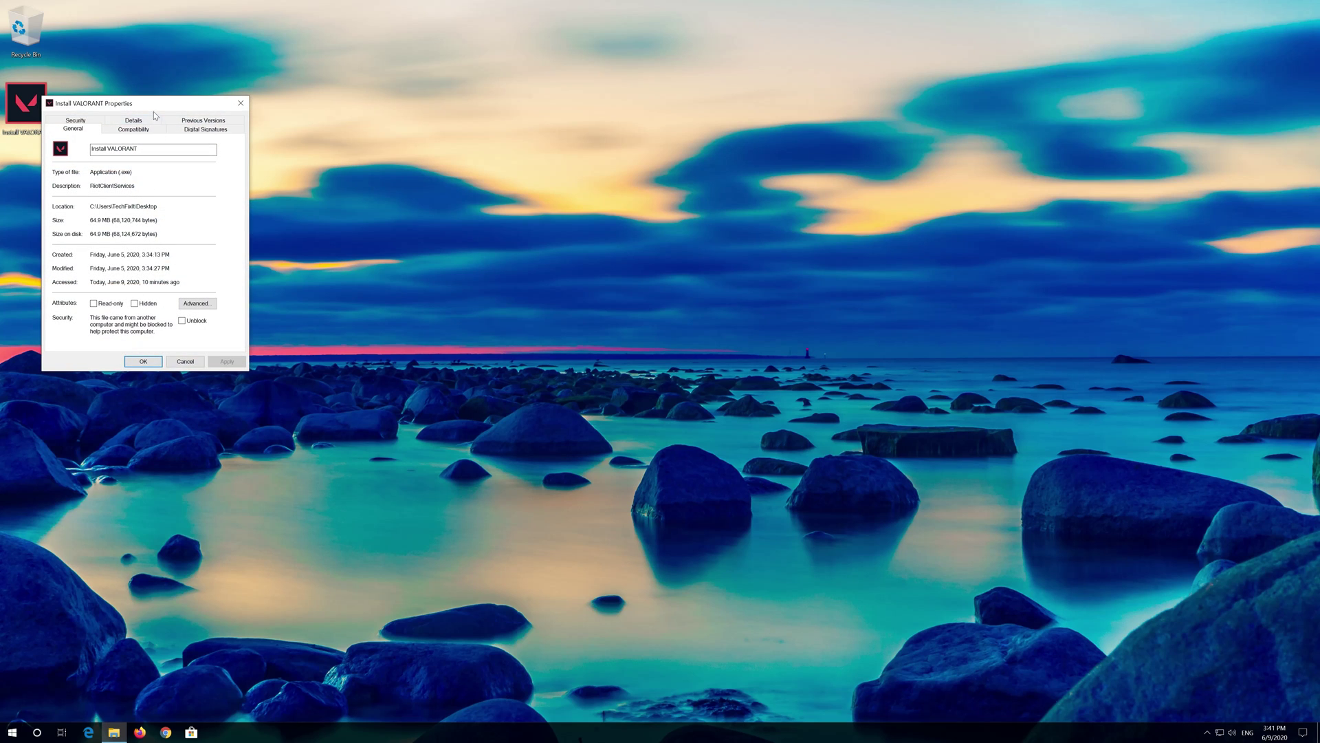
drag(153, 111, 506, 168)
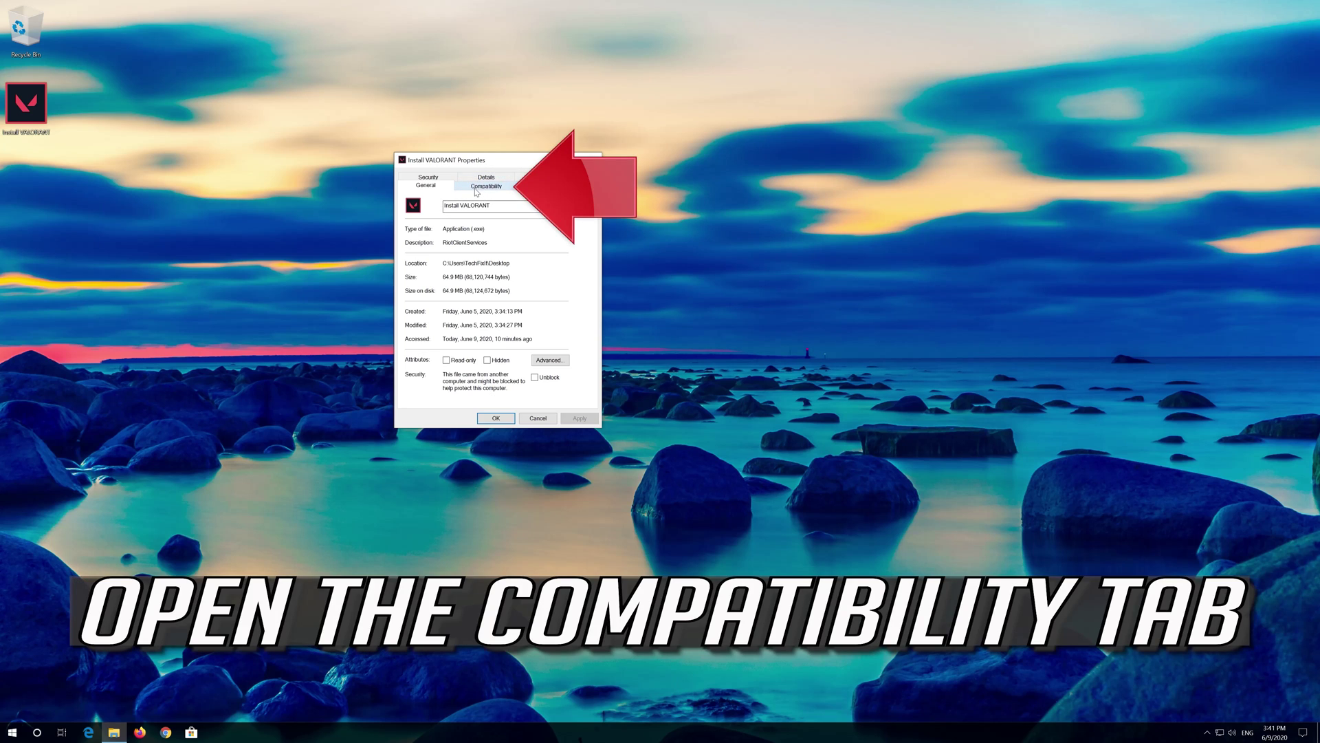
click(486, 186)
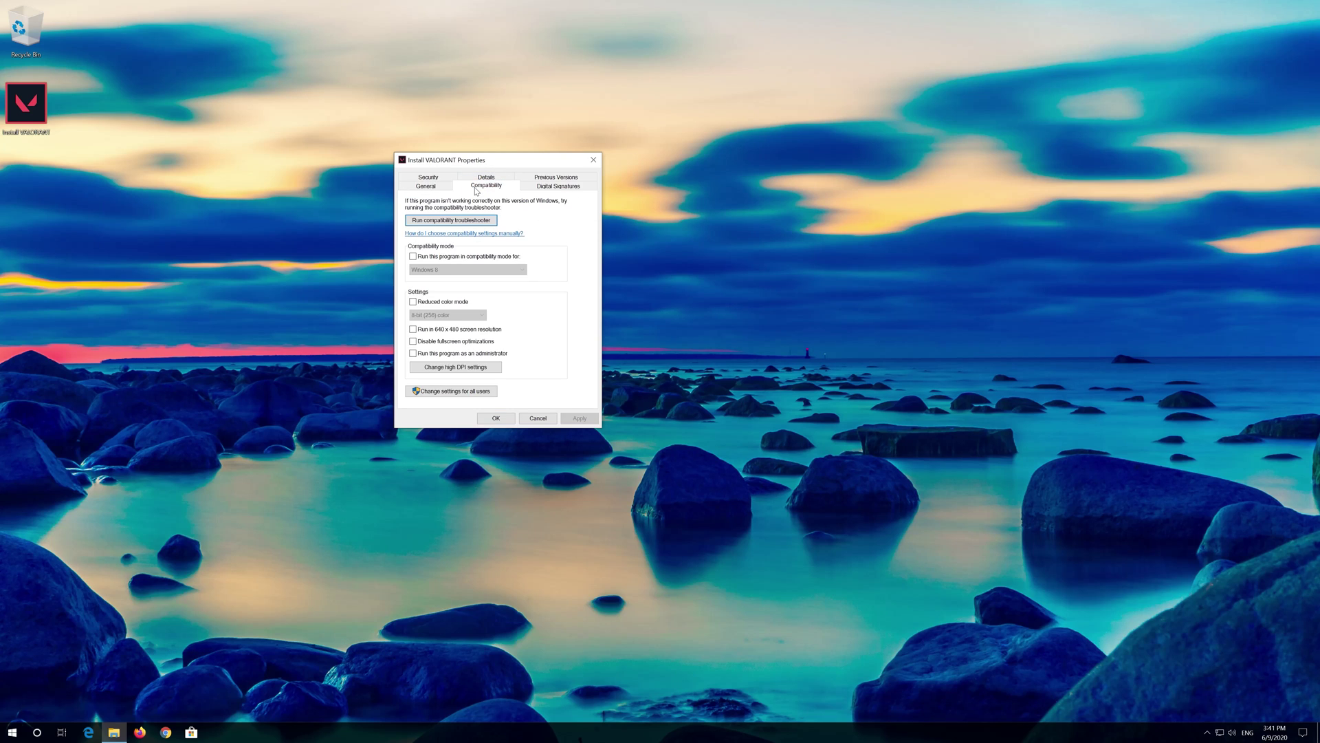
click(414, 353)
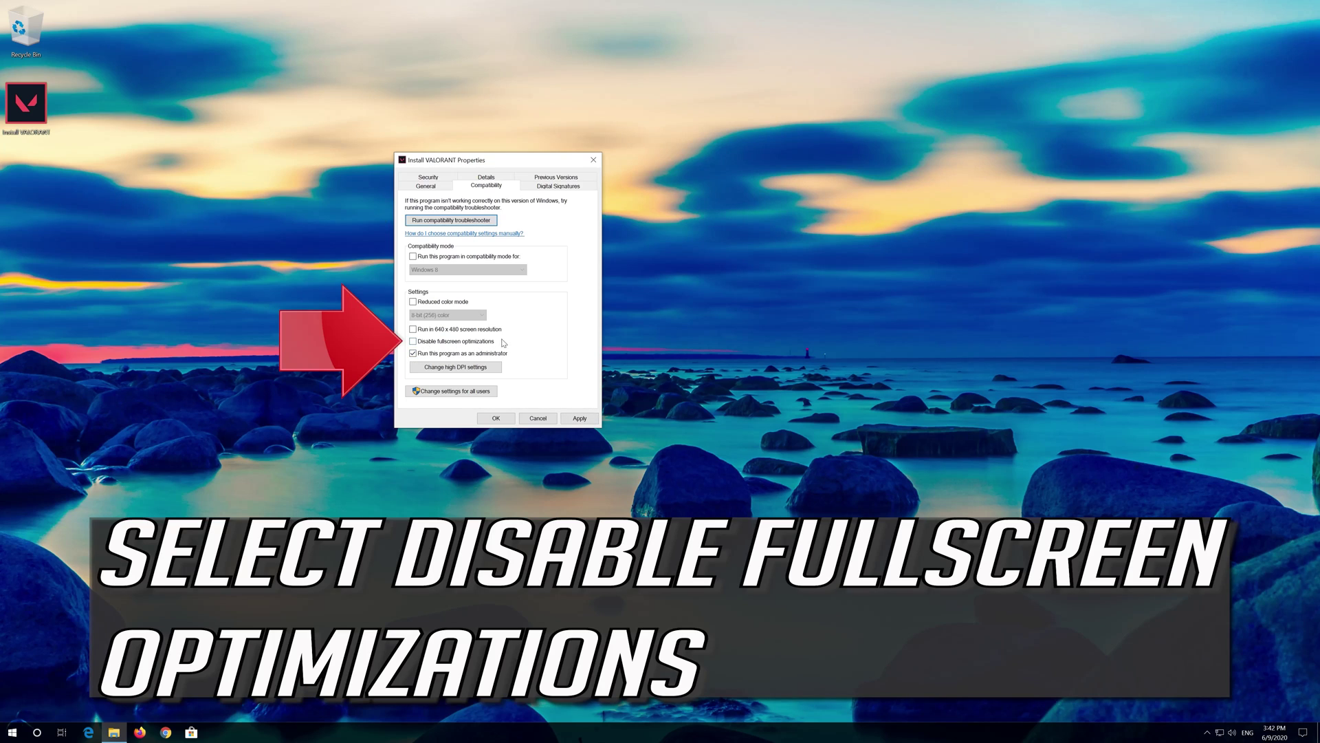